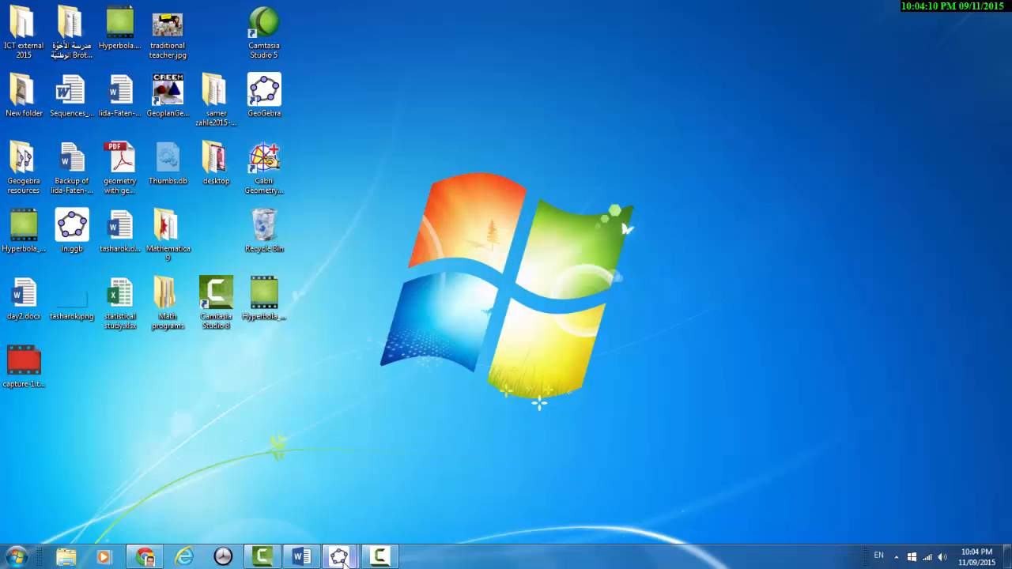
Bring up the open GeoGebra window, maximize it and hide the axes in the graphics view
{"action": "mouse_move", "coordinate": [343, 558]}
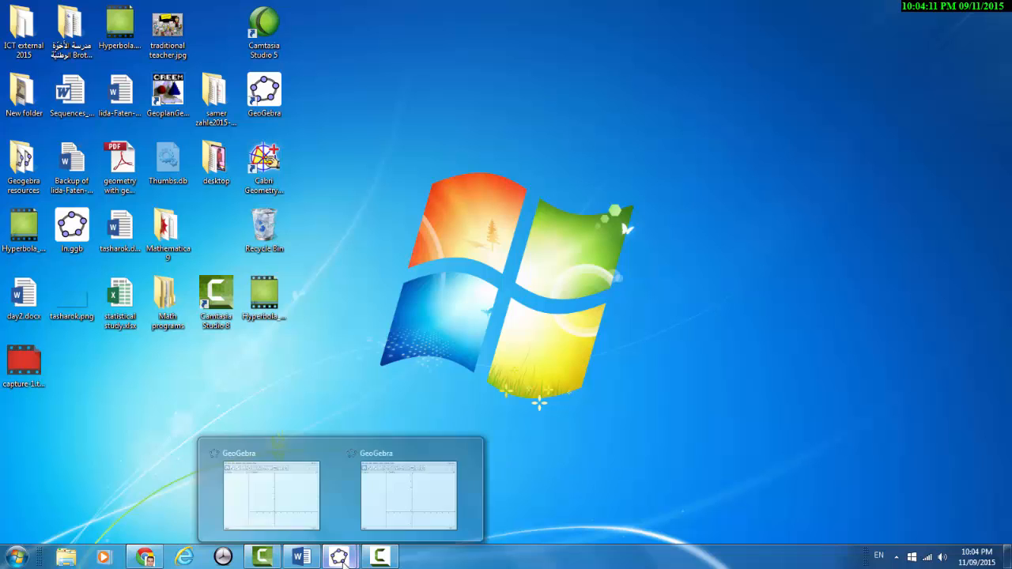
{"action": "left_click", "coordinate": [379, 520]}
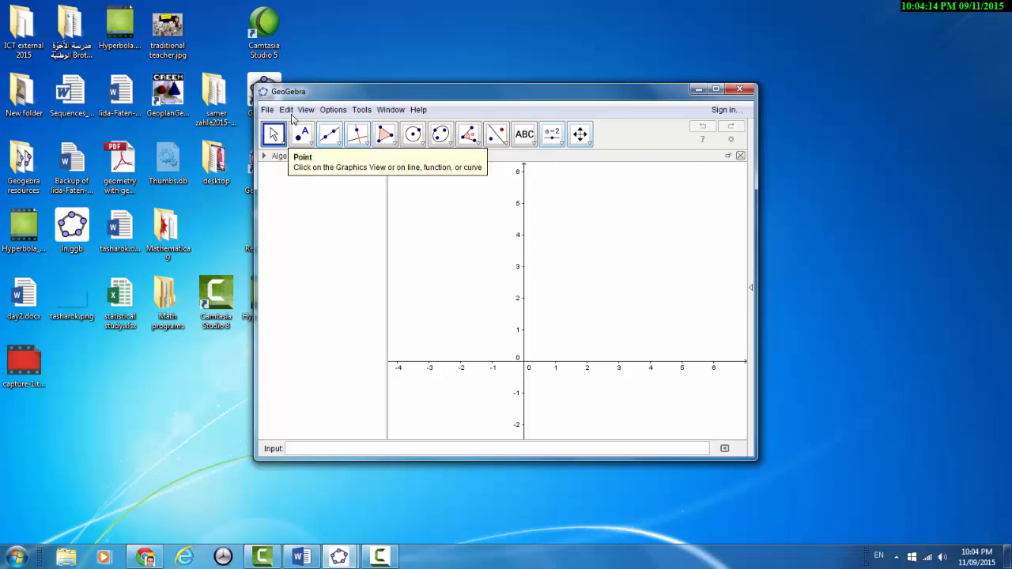
{"action": "left_click", "coordinate": [716, 90]}
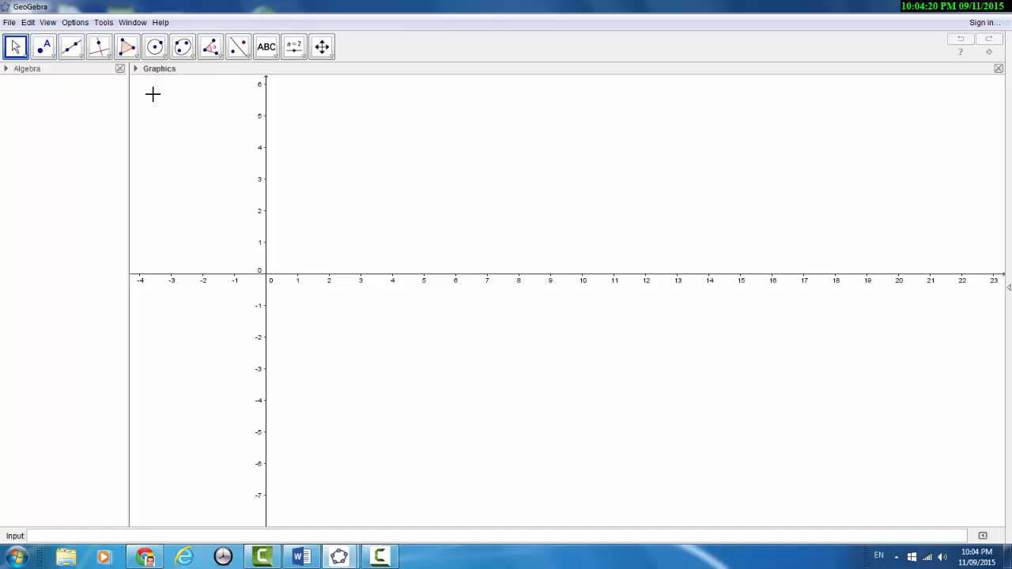
{"action": "left_click", "coordinate": [137, 69]}
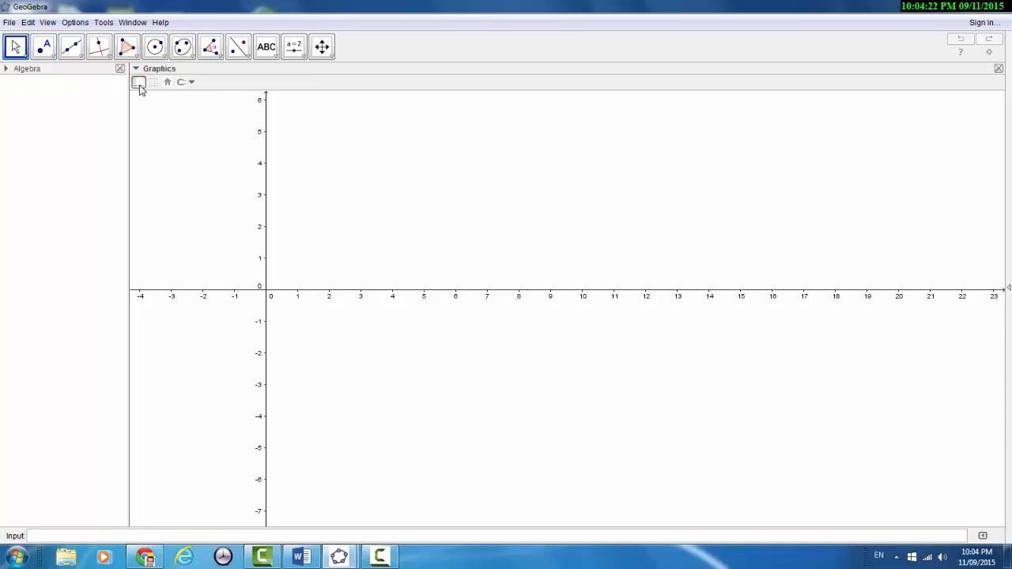
{"action": "left_click", "coordinate": [139, 84]}
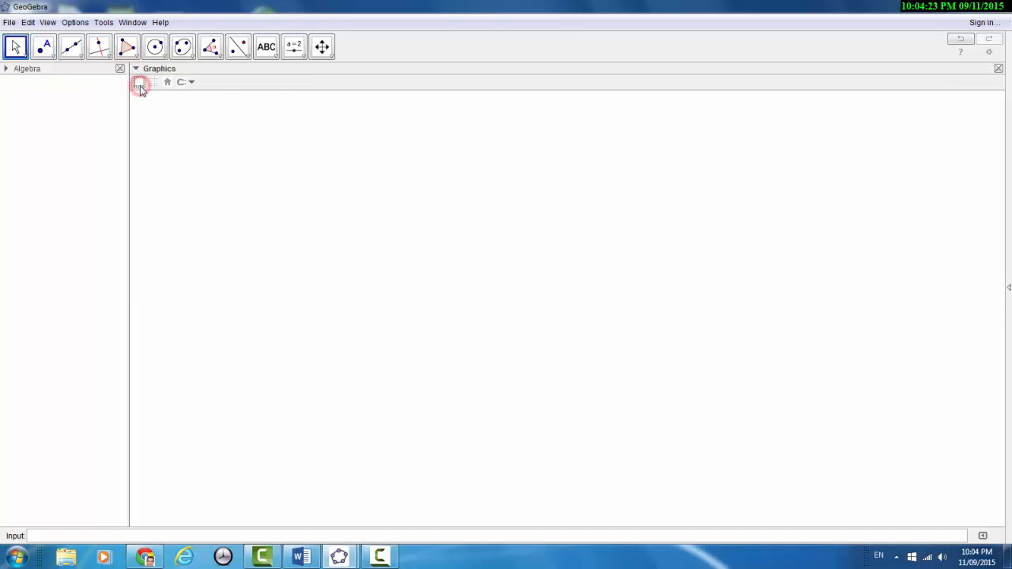
Place a free point at about (5.5, -1.5) and rename it F
{"action": "left_click", "coordinate": [43, 49]}
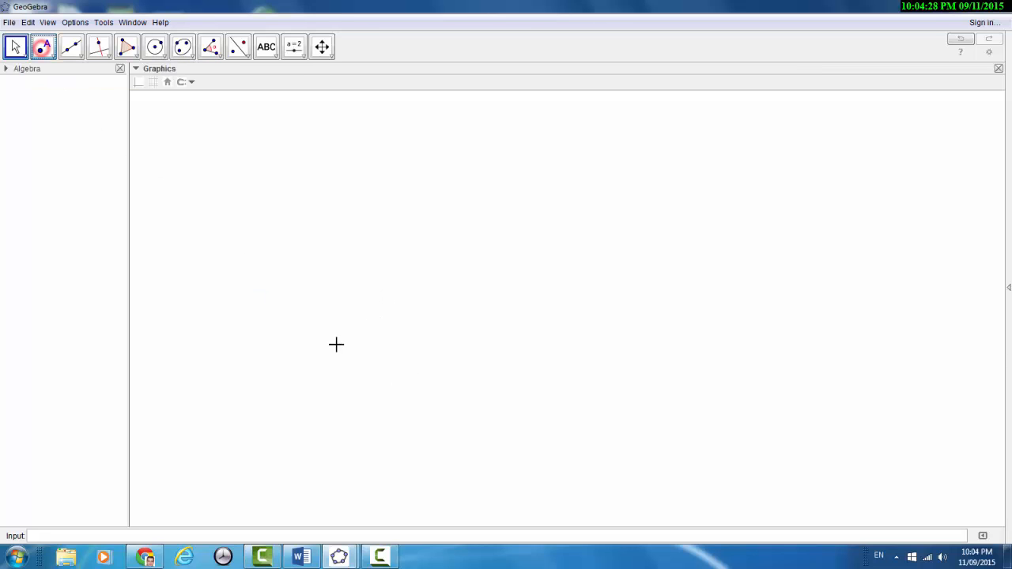
{"action": "left_click", "coordinate": [440, 337]}
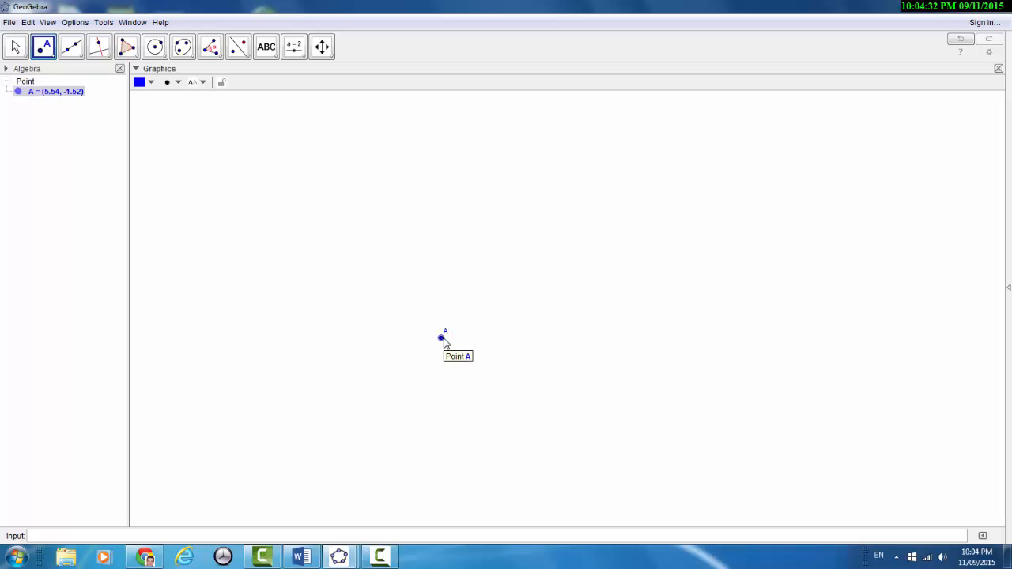
{"action": "type", "text": "F"}
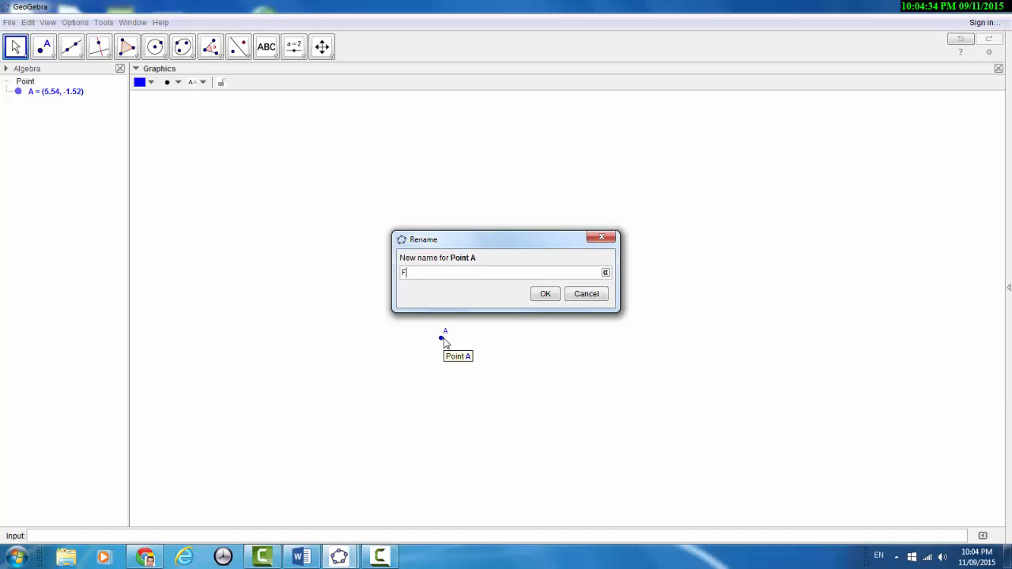
{"action": "key", "text": "Return"}
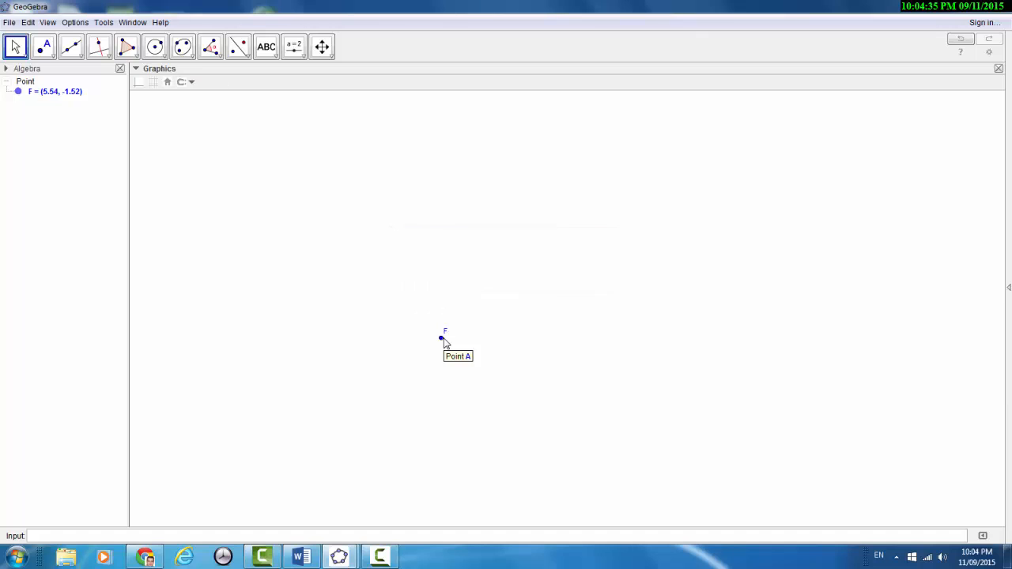
Place a second free point at about (9.9, -1.8) and rename it F'
{"action": "left_click", "coordinate": [44, 48]}
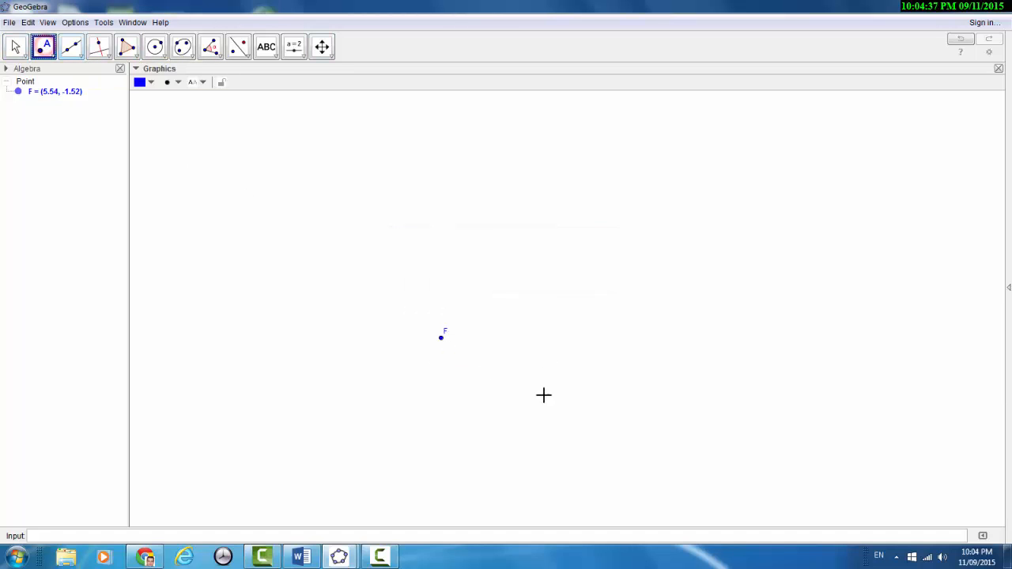
{"action": "left_click", "coordinate": [579, 346]}
{"action": "type", "text": "F"}
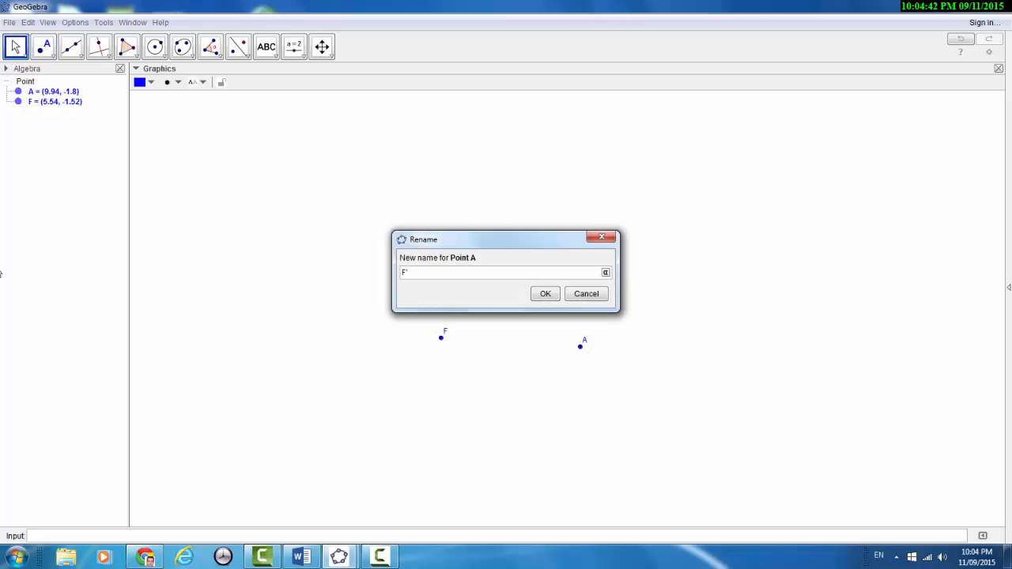
{"action": "left_click", "coordinate": [551, 295]}
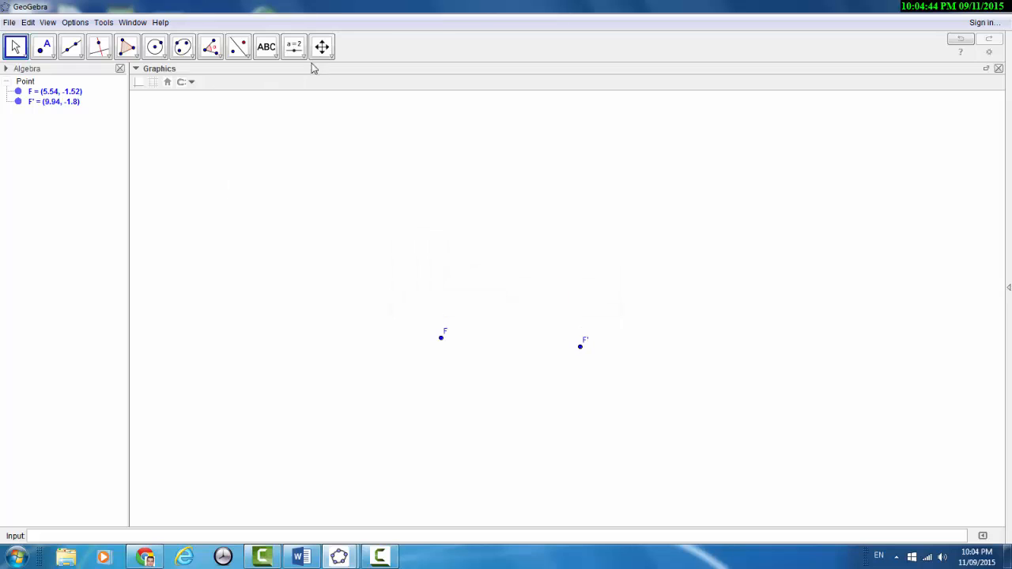
Insert the text MF-MF'=2 in the empty area above the two points
{"action": "left_click", "coordinate": [265, 47]}
{"action": "left_click", "coordinate": [271, 53]}
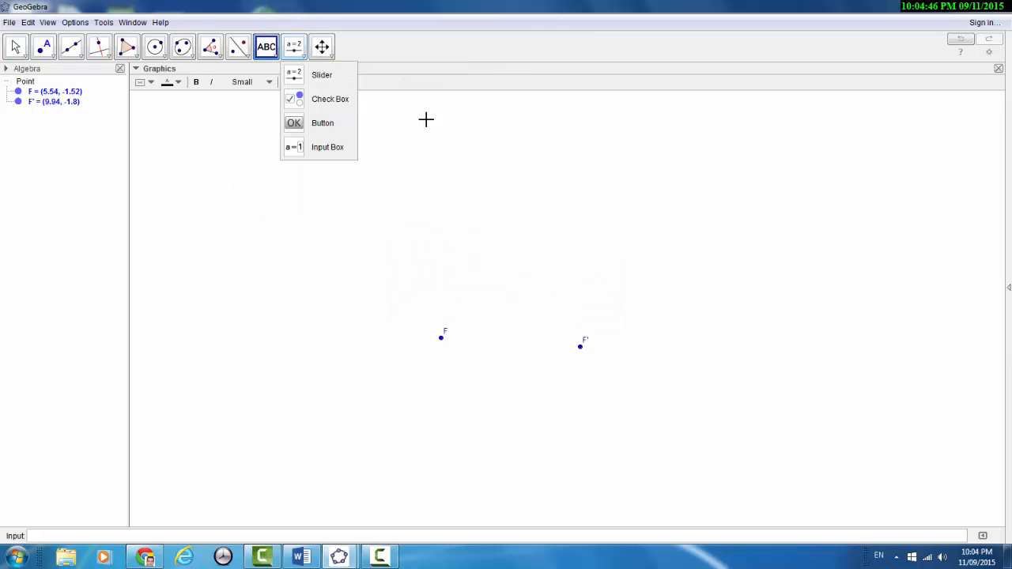
{"action": "left_click", "coordinate": [269, 75]}
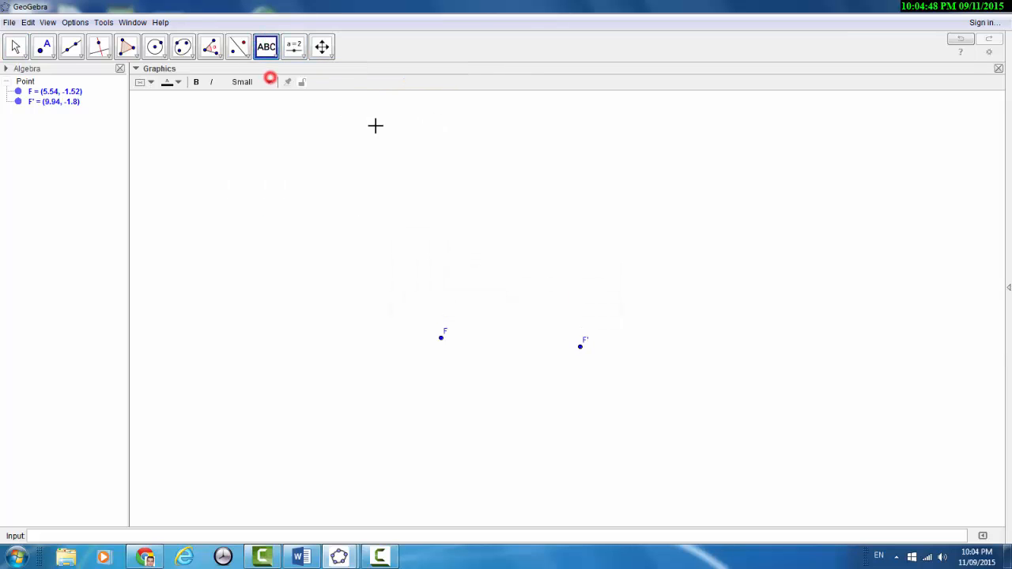
{"action": "left_click", "coordinate": [504, 137]}
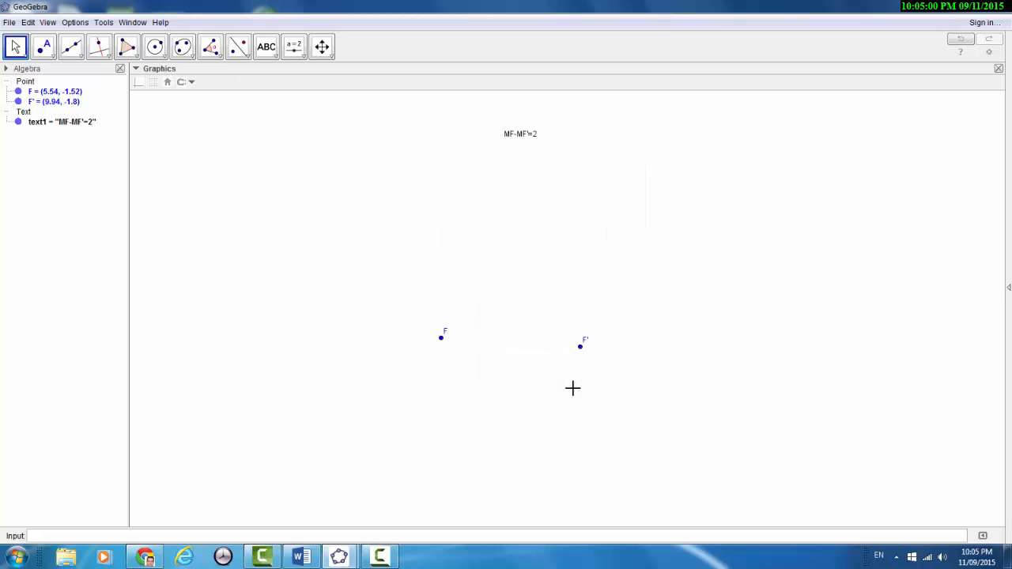
Set the font size of the MF-MF'=2 text to Large
{"action": "double_click", "coordinate": [522, 133]}
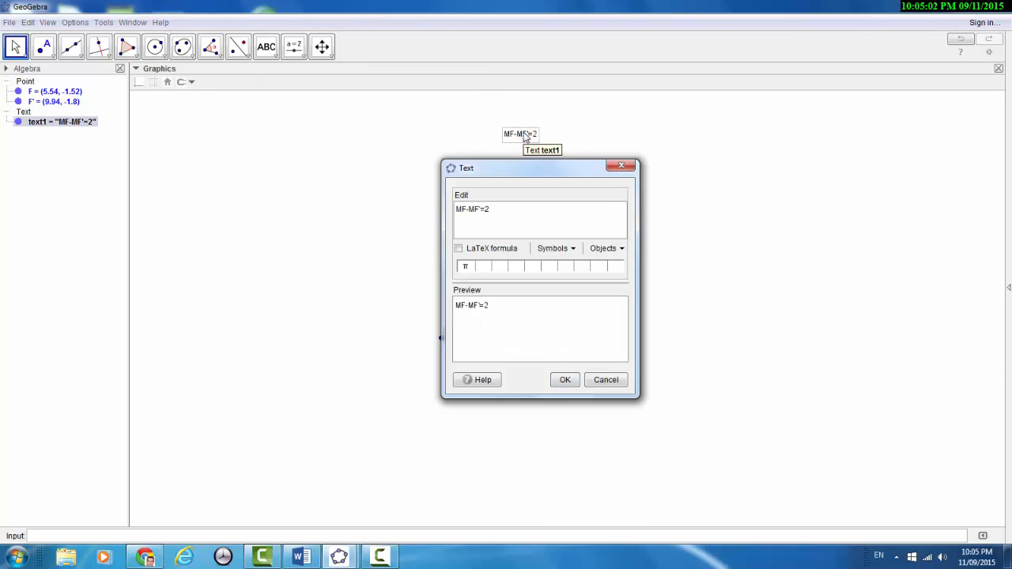
{"action": "left_click", "coordinate": [621, 165]}
{"action": "left_click", "coordinate": [519, 134]}
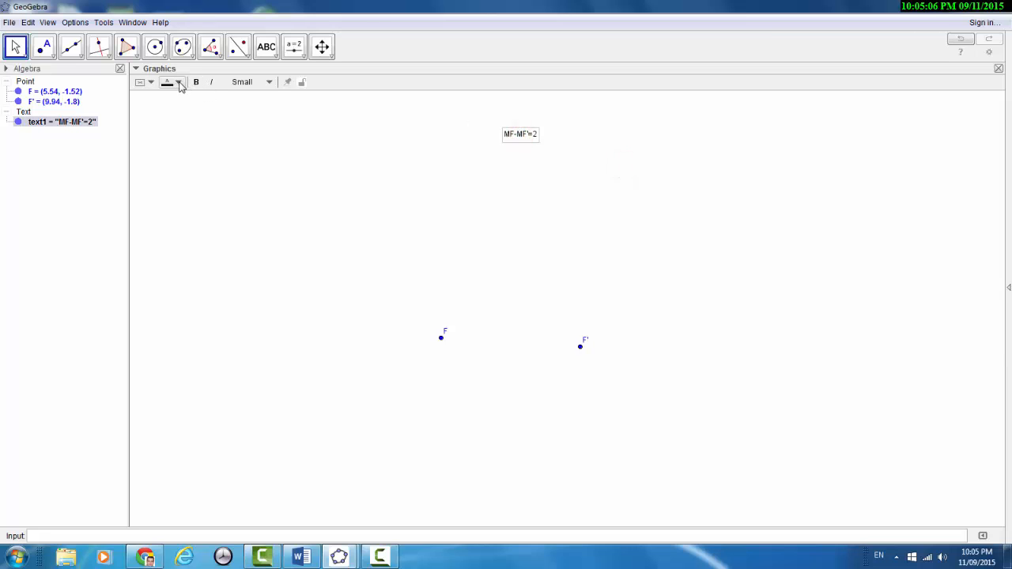
{"action": "left_click", "coordinate": [180, 84]}
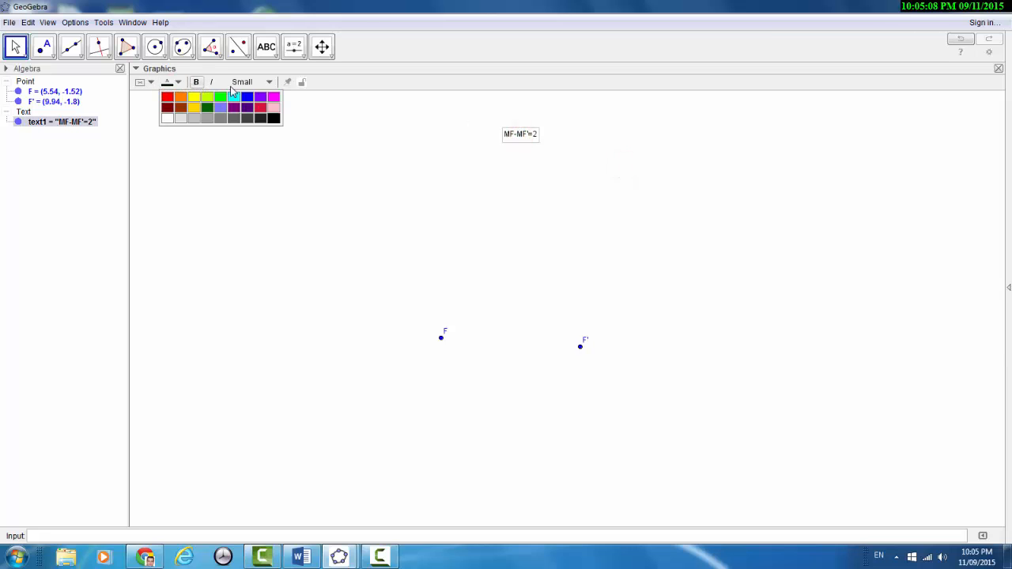
{"action": "left_click", "coordinate": [269, 81]}
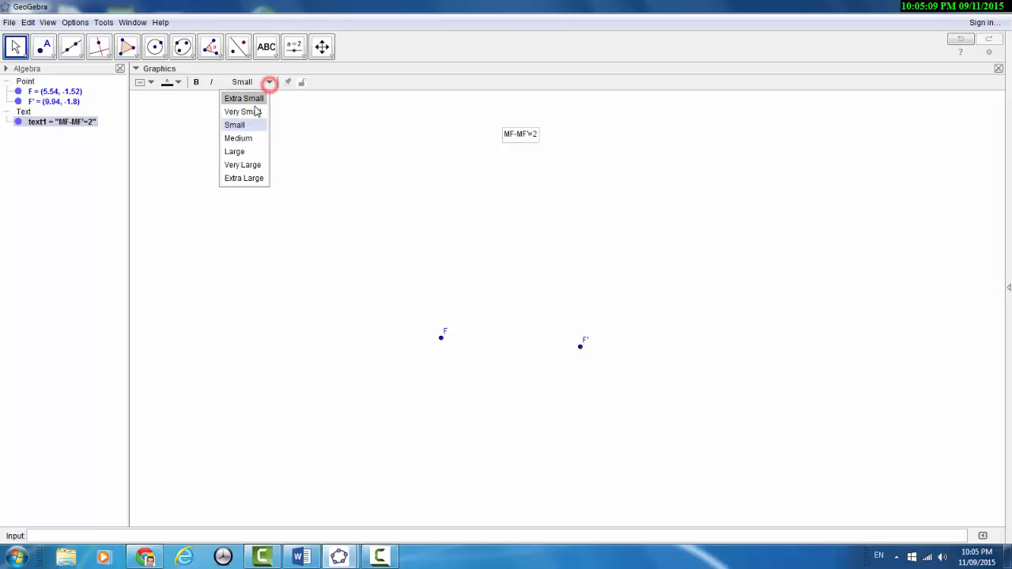
{"action": "left_click", "coordinate": [249, 156]}
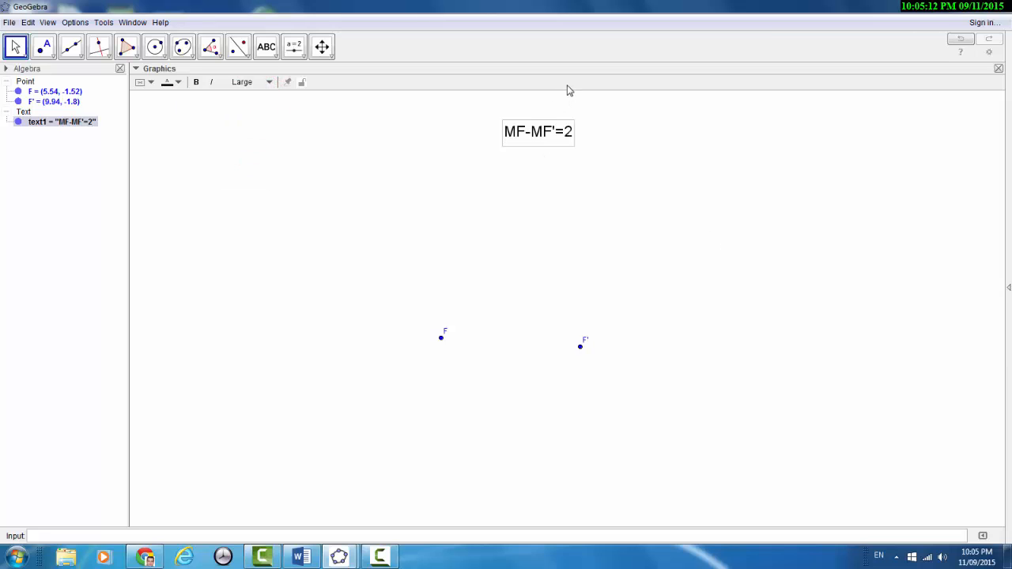
{"action": "left_click", "coordinate": [596, 129]}
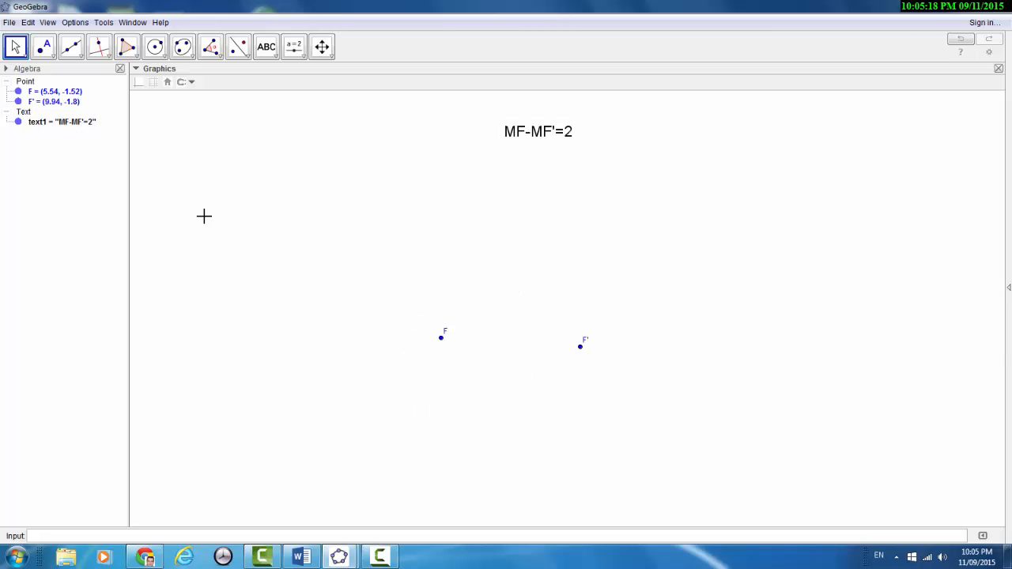
Draw a circle with center F and radius 2 using Circle with Center and Radius
{"action": "left_click", "coordinate": [163, 60]}
{"action": "left_click", "coordinate": [161, 98]}
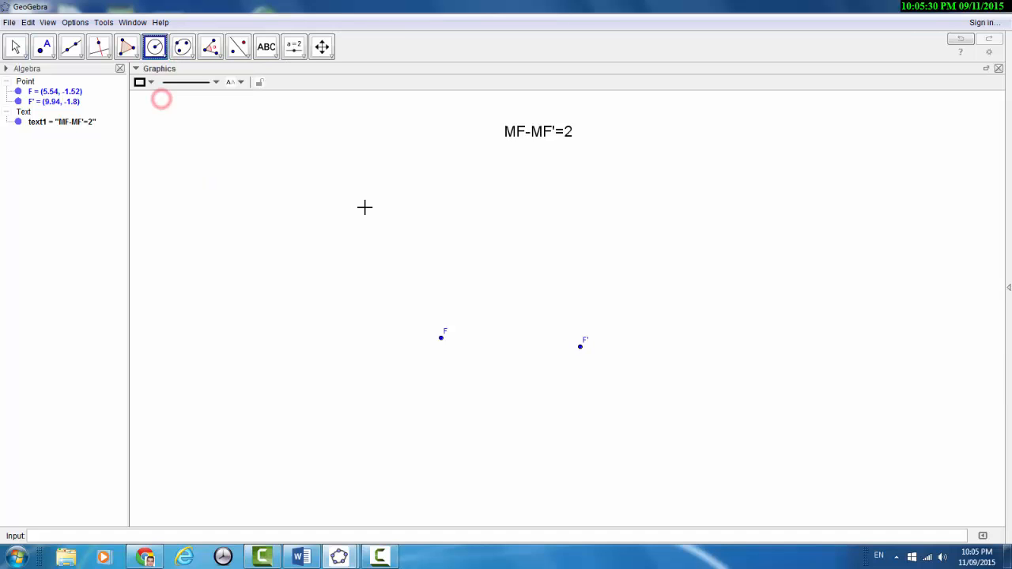
{"action": "left_click", "coordinate": [441, 340]}
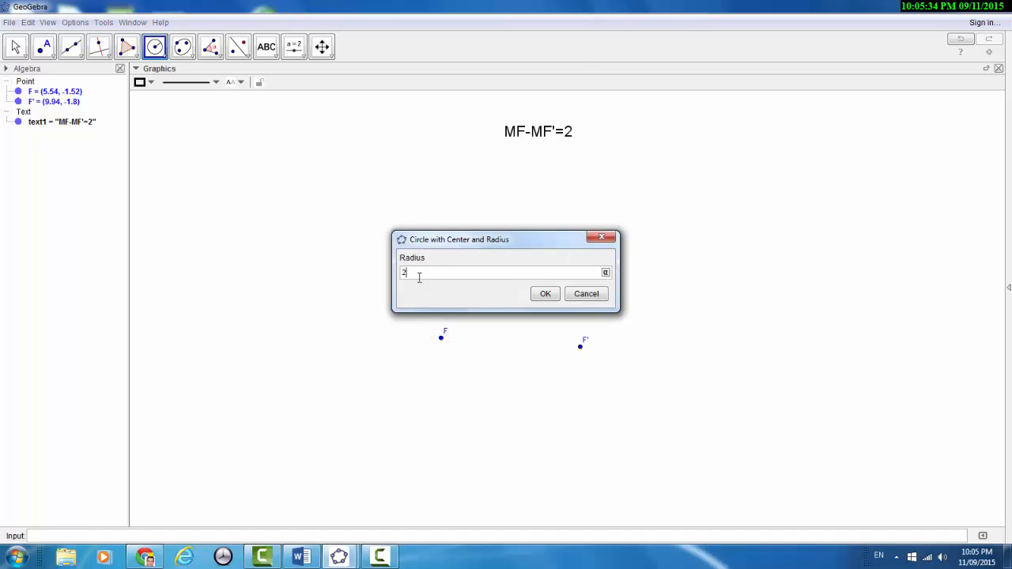
{"action": "left_click", "coordinate": [546, 294]}
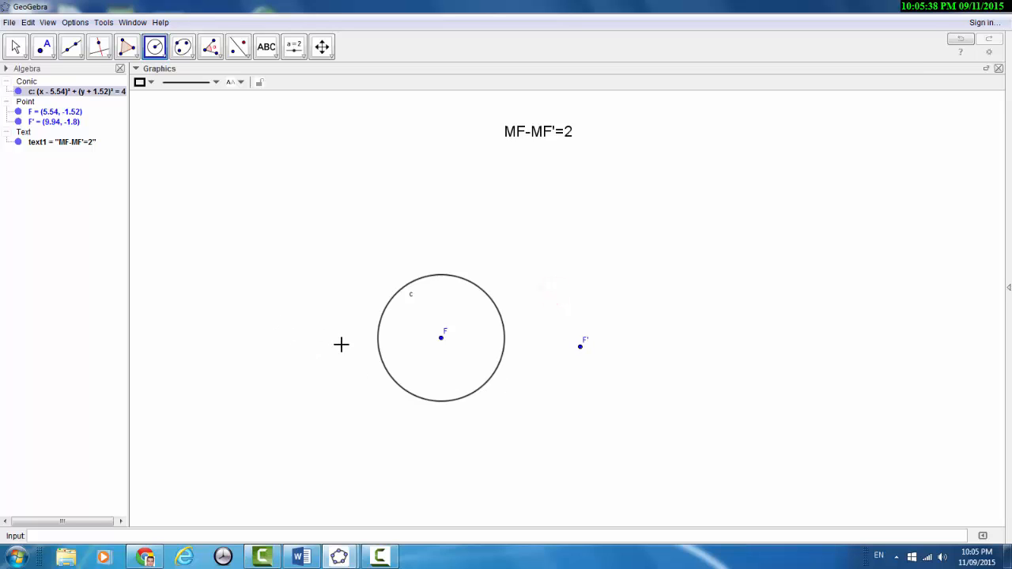
Place a point A on the circle and move it along the circle to about (7.1, -0.3)
{"action": "left_click", "coordinate": [43, 47]}
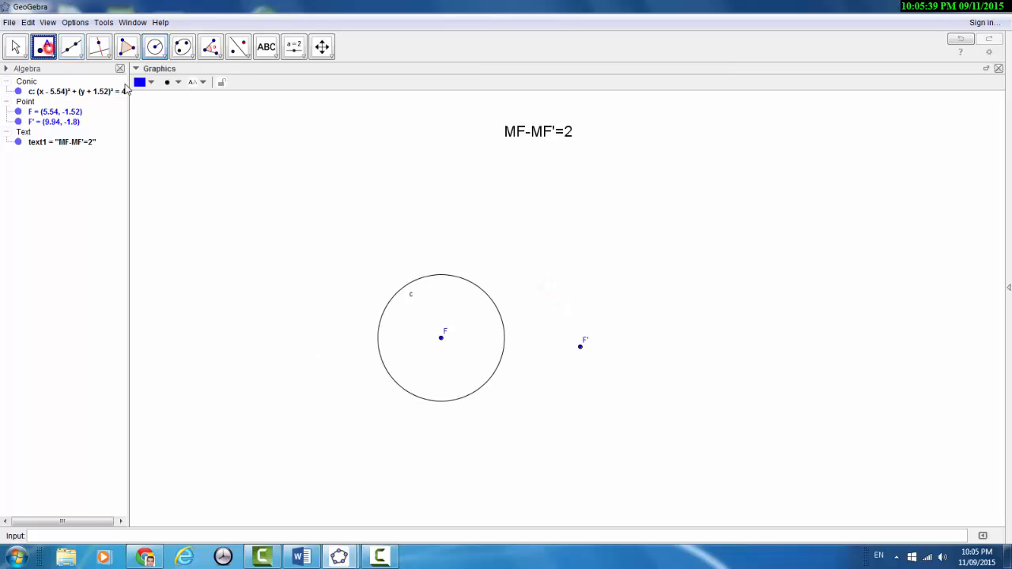
{"action": "left_click", "coordinate": [476, 285]}
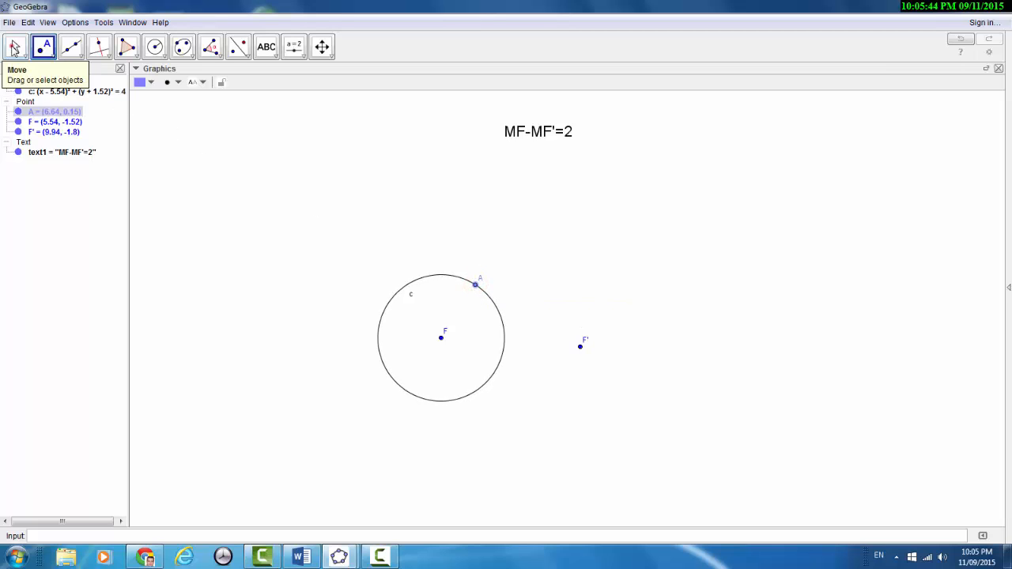
{"action": "left_click", "coordinate": [15, 46]}
{"action": "left_click_drag", "start_coordinate": [476, 286], "coordinate": [459, 272]}
{"action": "mouse_move", "coordinate": [491, 309]}
{"action": "left_mouse_down"}
{"action": "mouse_move", "coordinate": [479, 287]}
{"action": "mouse_move", "coordinate": [492, 302]}
{"action": "left_mouse_up"}
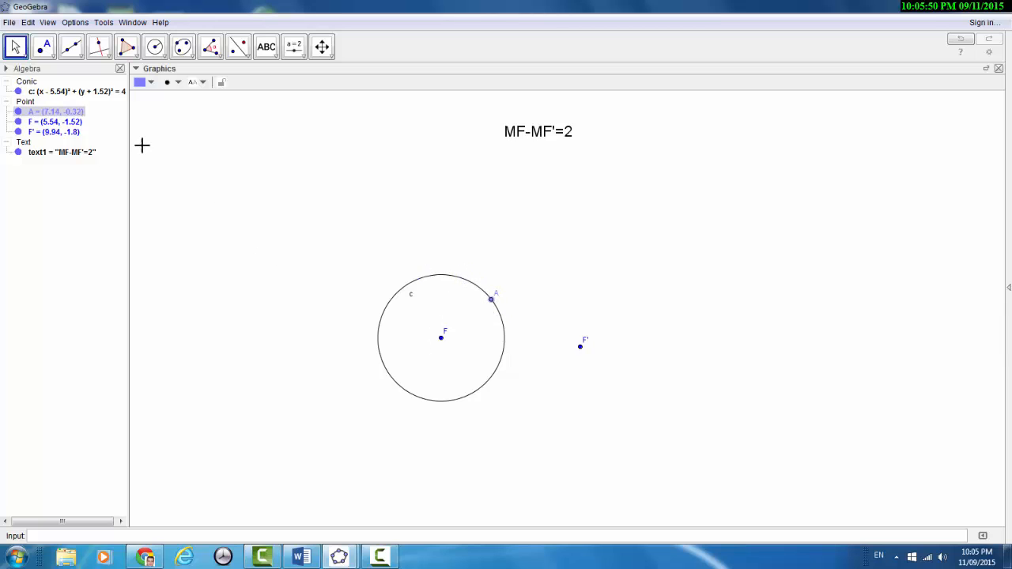
Draw a line through the circle's center F and point A
{"action": "left_click", "coordinate": [79, 54]}
{"action": "left_click", "coordinate": [73, 70]}
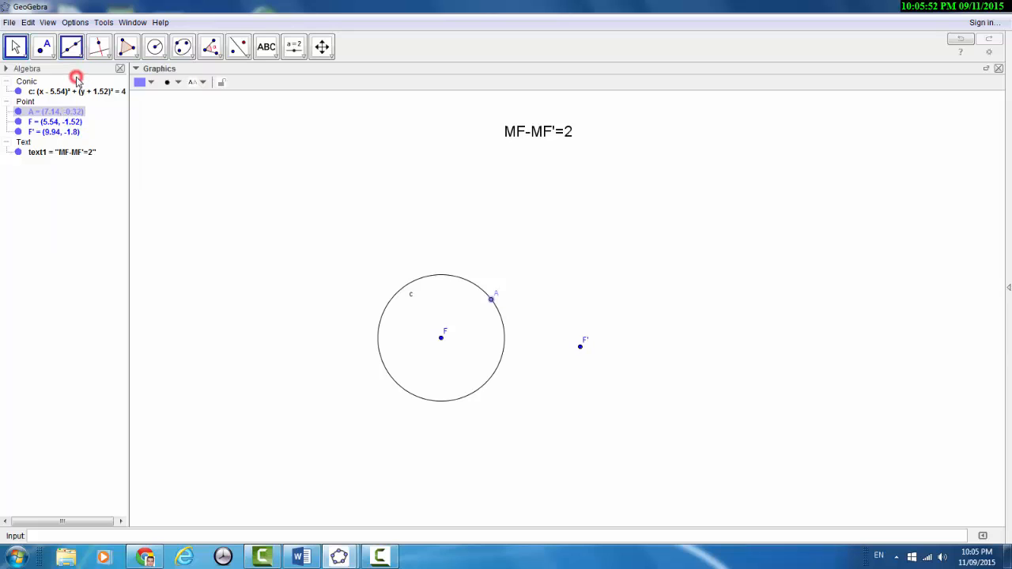
{"action": "left_click", "coordinate": [441, 337]}
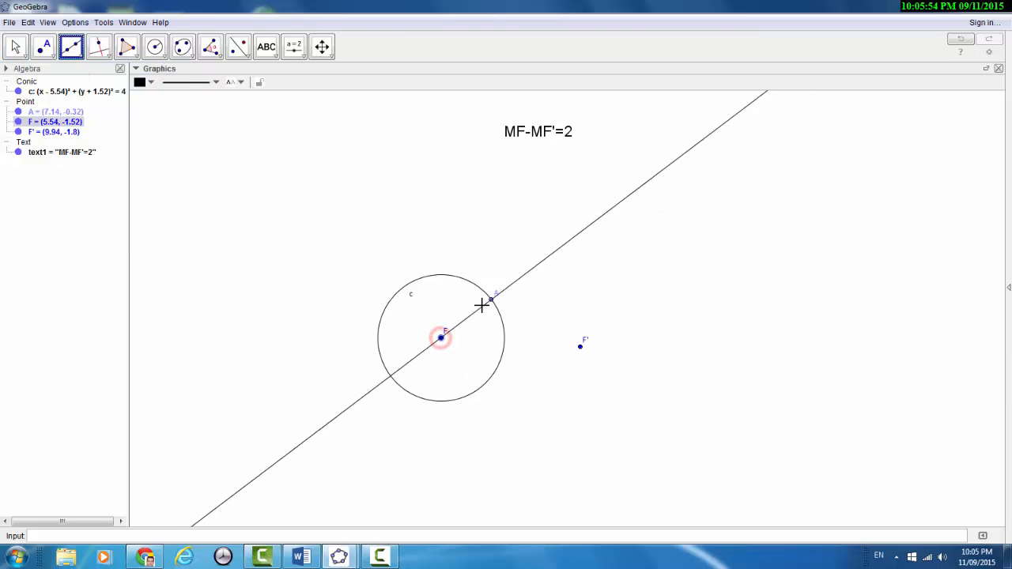
{"action": "left_click", "coordinate": [492, 302]}
{"action": "left_click", "coordinate": [492, 302]}
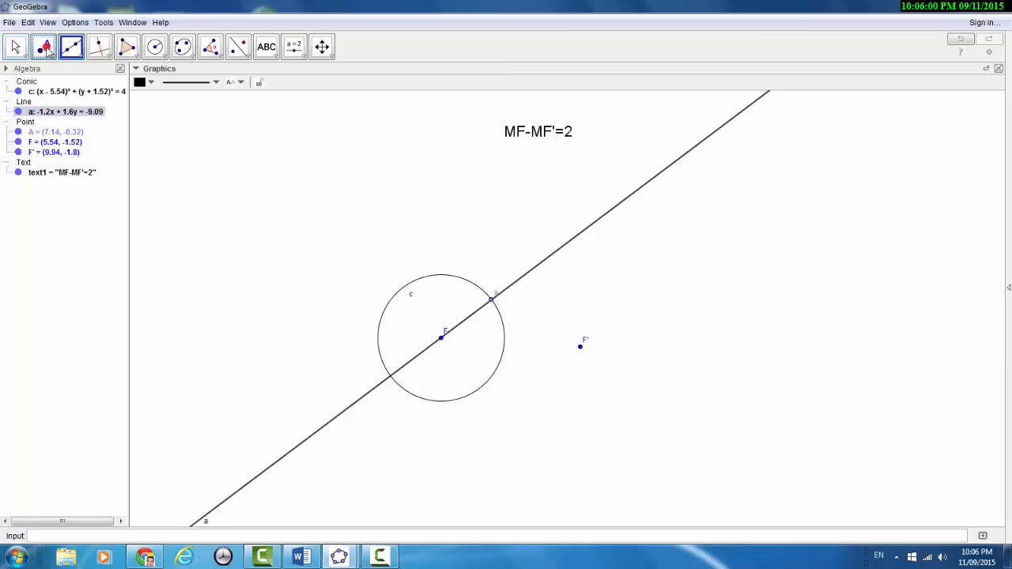
Place a point on line FA beyond A at about (10, 1.8) and rename it M
{"action": "left_click", "coordinate": [44, 46]}
{"action": "left_click", "coordinate": [580, 233]}
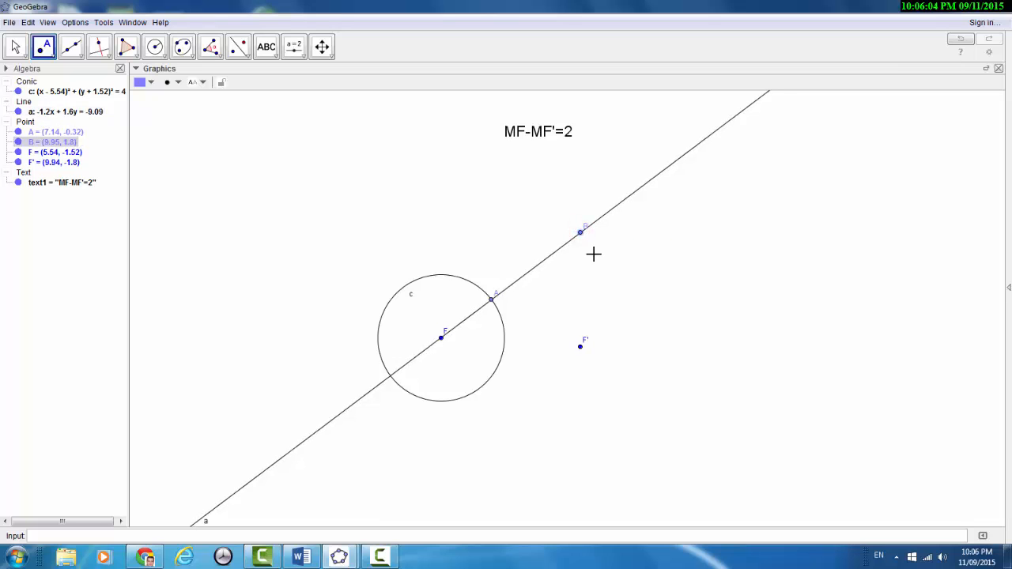
{"action": "type", "text": "M"}
{"action": "left_click", "coordinate": [546, 294]}
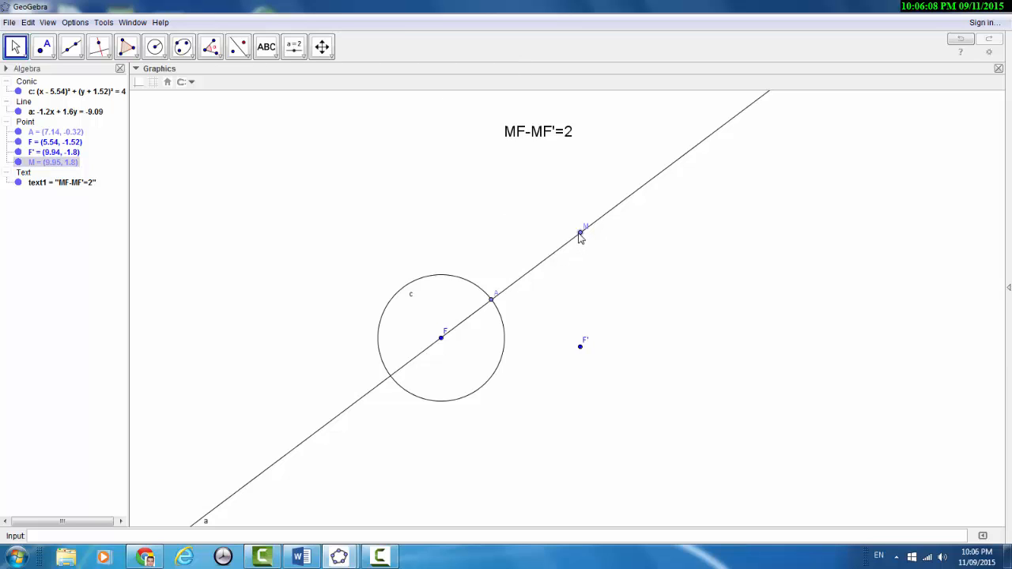
Move point M along line FA to test its motion, and delete it
{"action": "mouse_move", "coordinate": [580, 232]}
{"action": "left_mouse_down"}
{"action": "mouse_move", "coordinate": [573, 259]}
{"action": "mouse_move", "coordinate": [514, 289]}
{"action": "mouse_move", "coordinate": [577, 270]}
{"action": "mouse_move", "coordinate": [566, 276]}
{"action": "mouse_move", "coordinate": [584, 252]}
{"action": "left_mouse_up"}
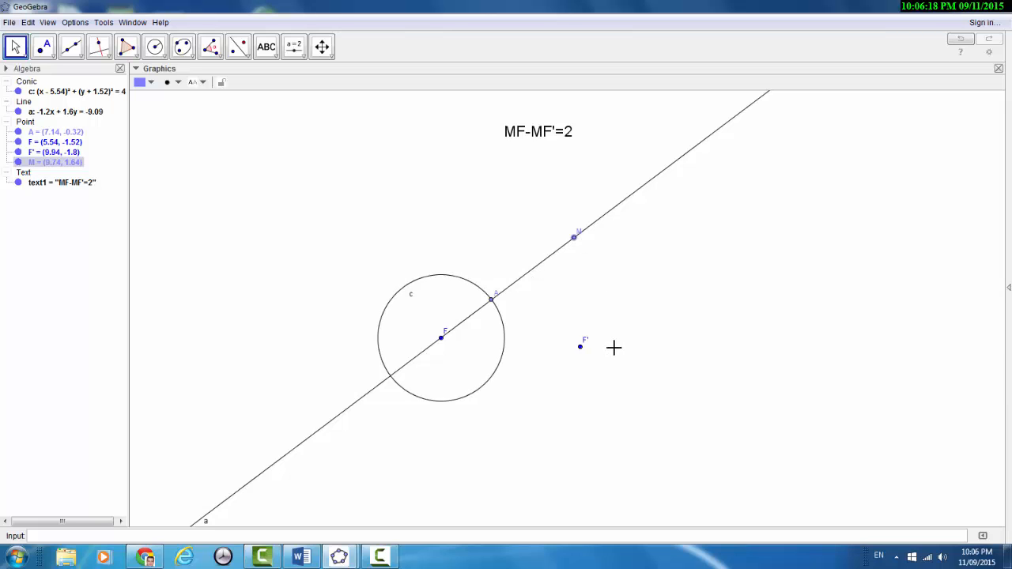
{"action": "right_click", "coordinate": [574, 239]}
{"action": "left_click", "coordinate": [610, 357]}
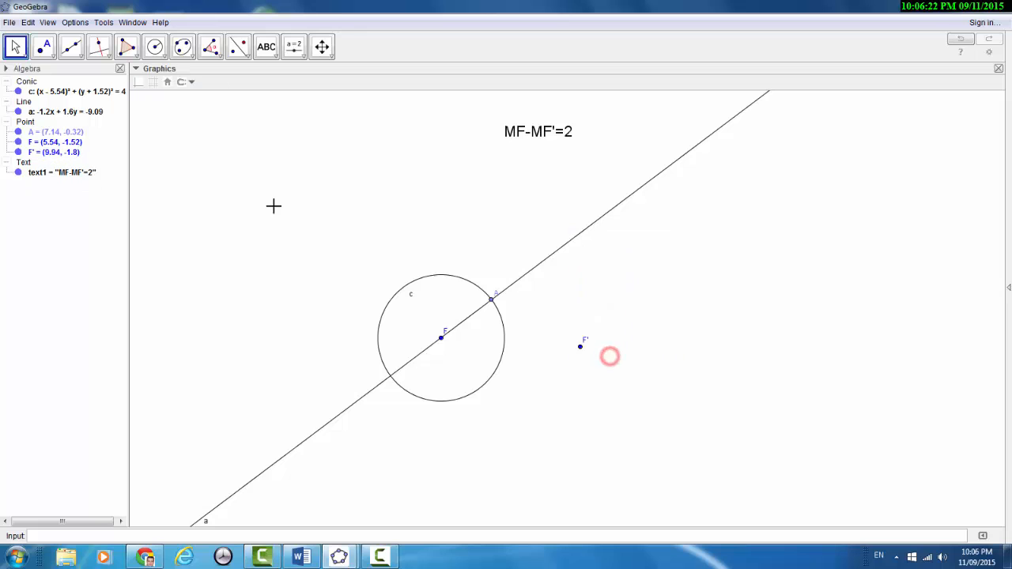
Construct the perpendicular bisector between point A on the circle and point F'
{"action": "left_click", "coordinate": [107, 54]}
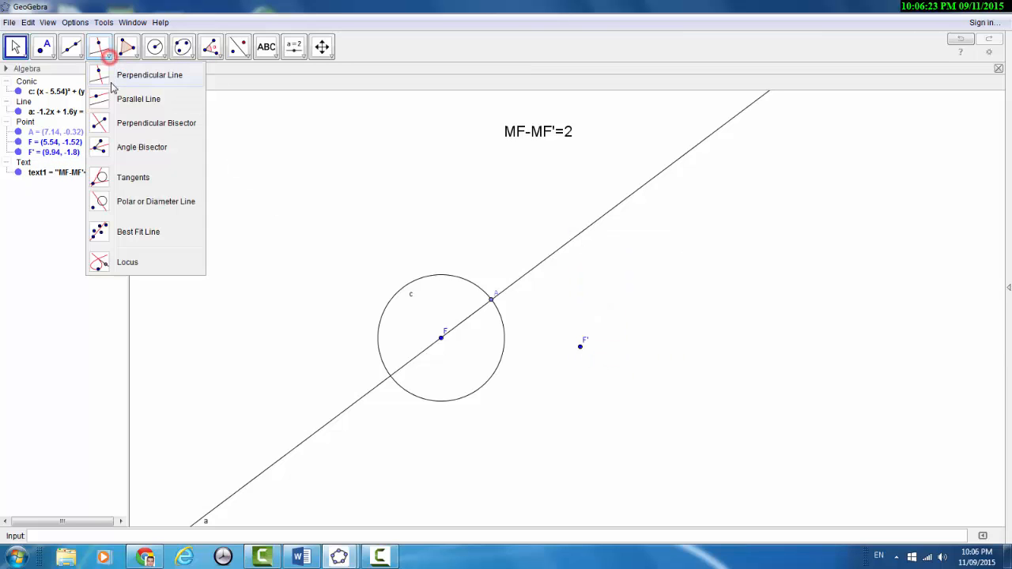
{"action": "left_click", "coordinate": [121, 127]}
{"action": "left_click", "coordinate": [488, 304]}
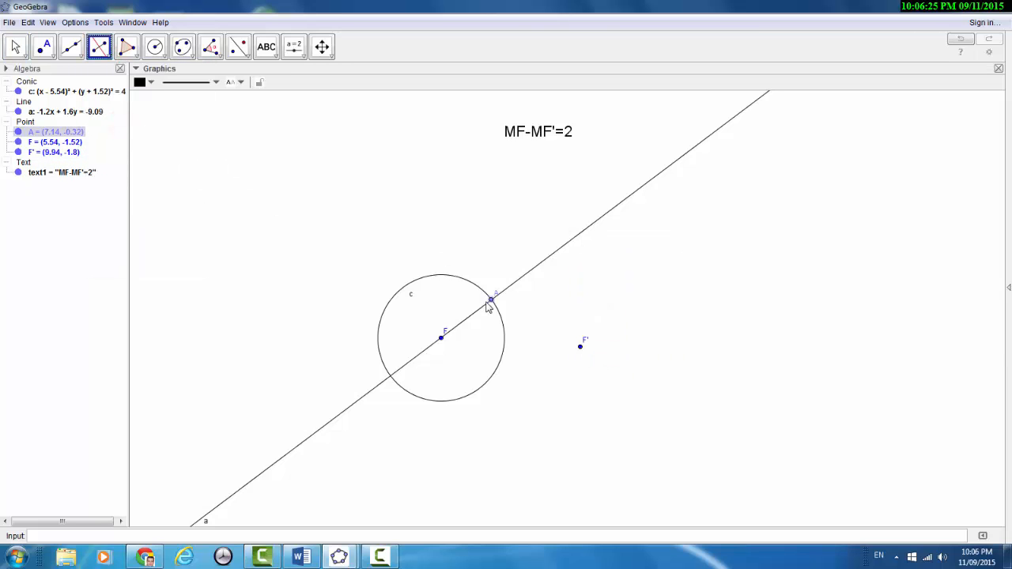
{"action": "left_click", "coordinate": [580, 347]}
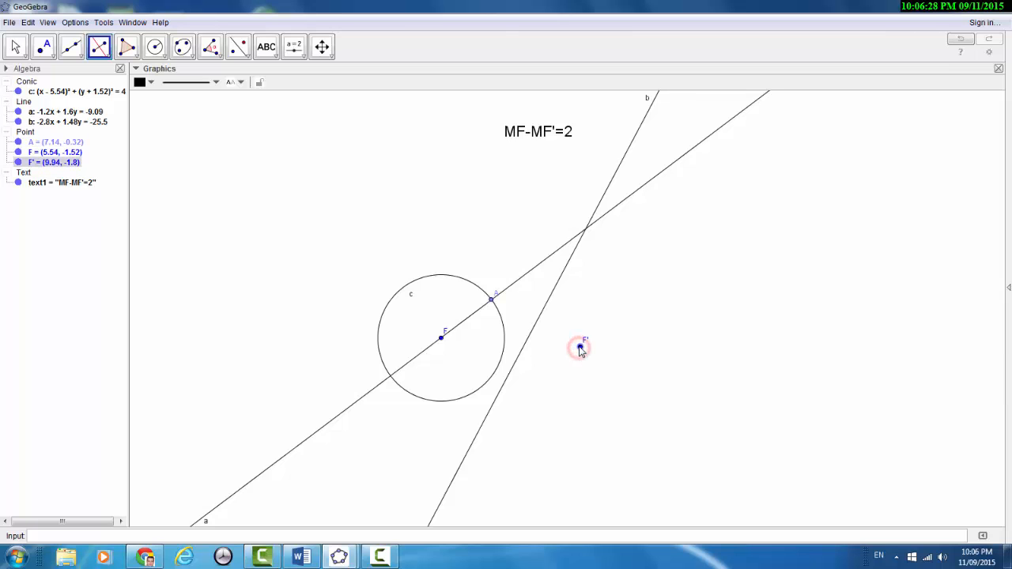
Place a point where the bisector meets line FA, rename it M, and shift its label clear of the lines
{"action": "left_click", "coordinate": [45, 50]}
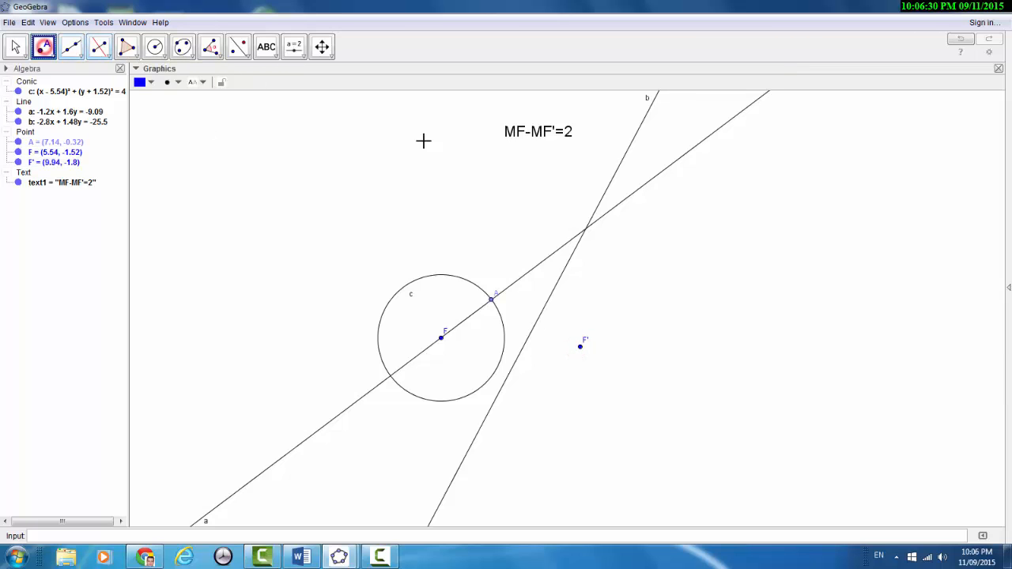
{"action": "left_click", "coordinate": [586, 231]}
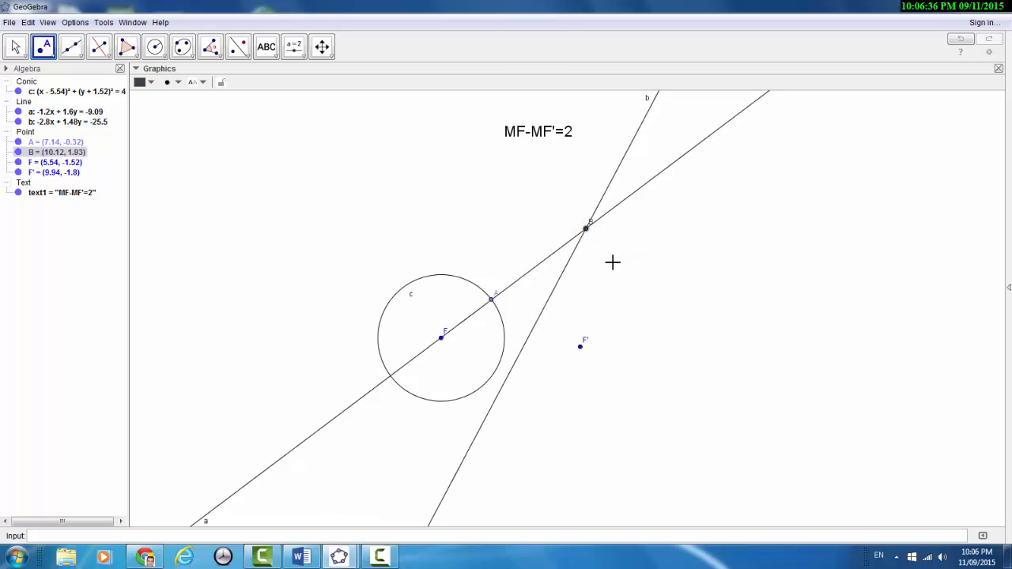
{"action": "type", "text": "M"}
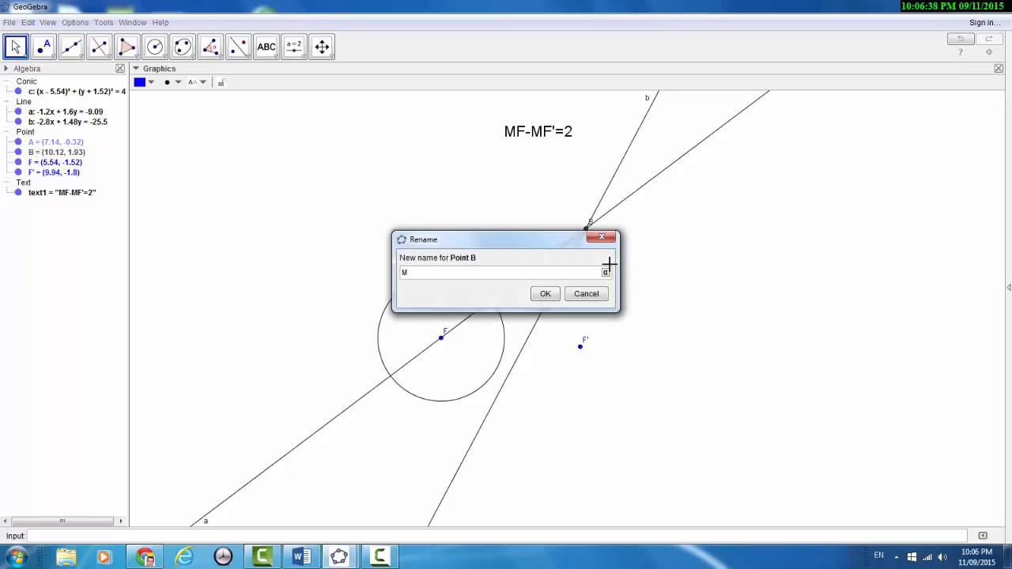
{"action": "key", "text": "Return"}
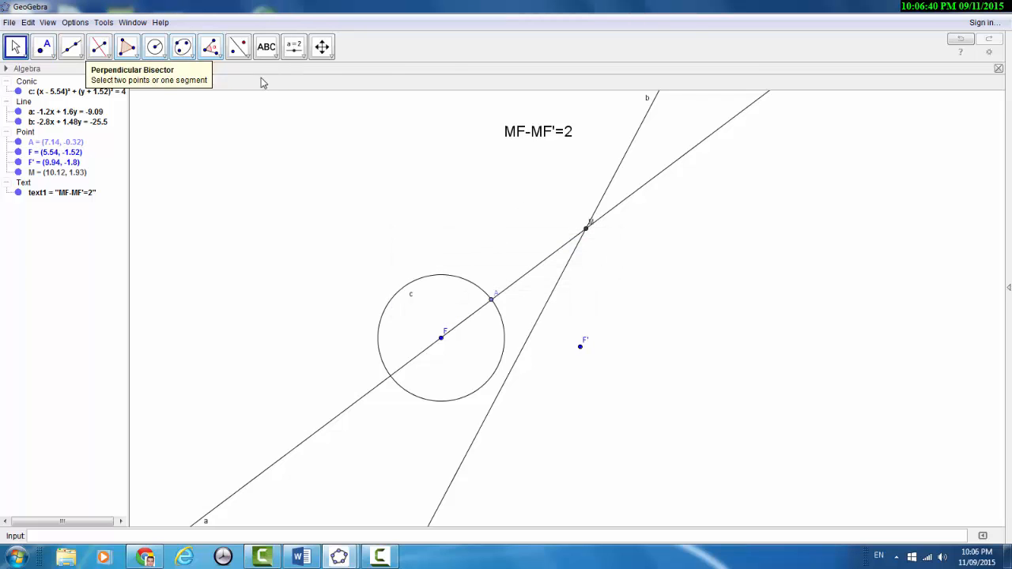
{"action": "left_click", "coordinate": [589, 227]}
{"action": "left_click_drag", "start_coordinate": [589, 227], "coordinate": [575, 227]}
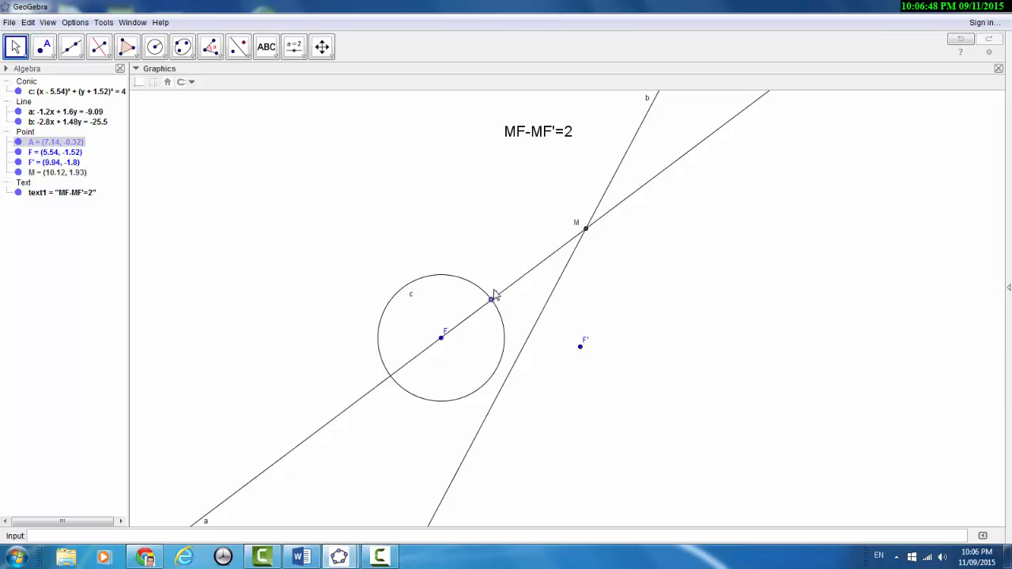
Draw a segment from point M to point F'
{"action": "left_click", "coordinate": [77, 49]}
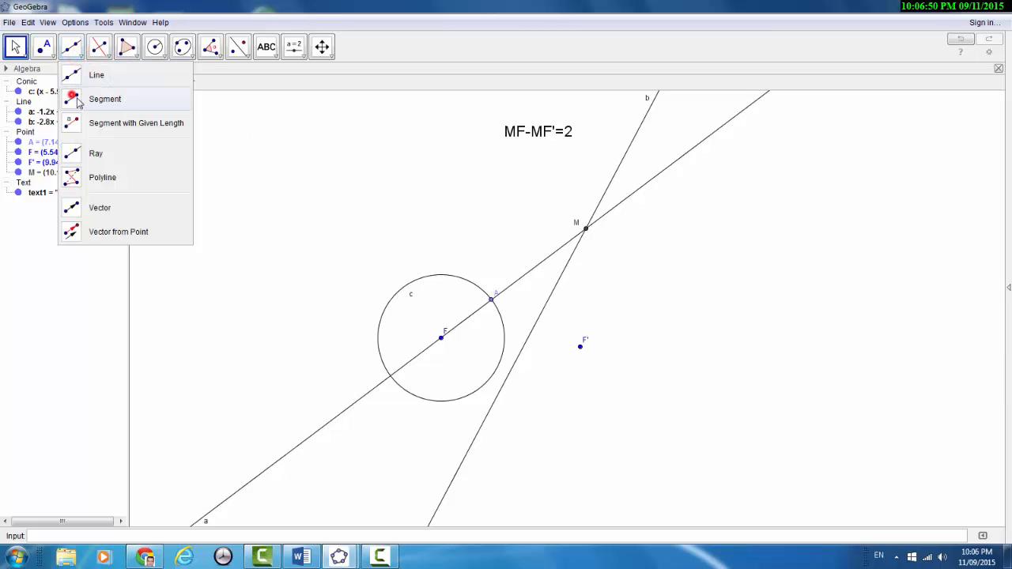
{"action": "left_click", "coordinate": [77, 99]}
{"action": "left_click", "coordinate": [585, 229]}
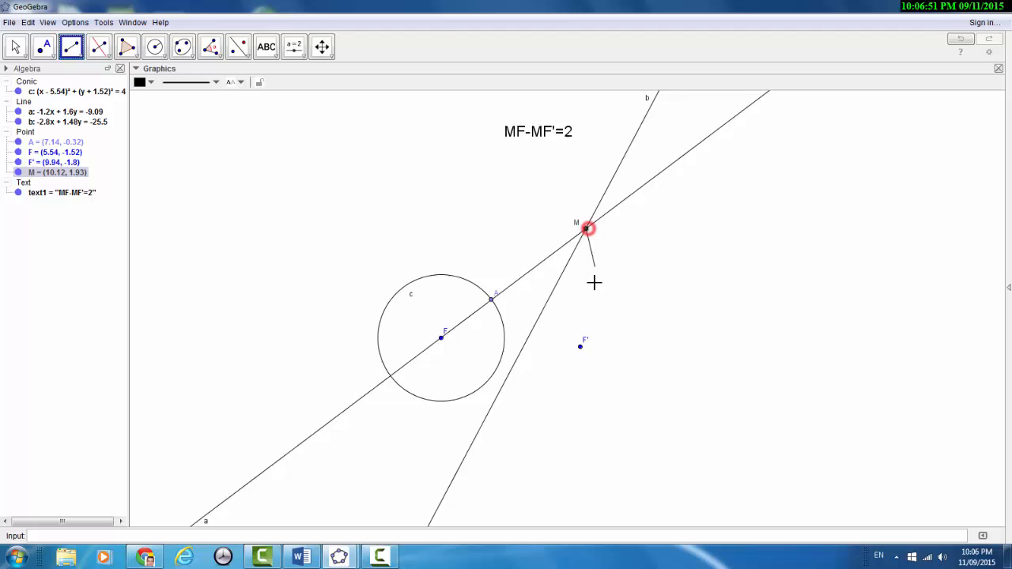
{"action": "left_click", "coordinate": [582, 344]}
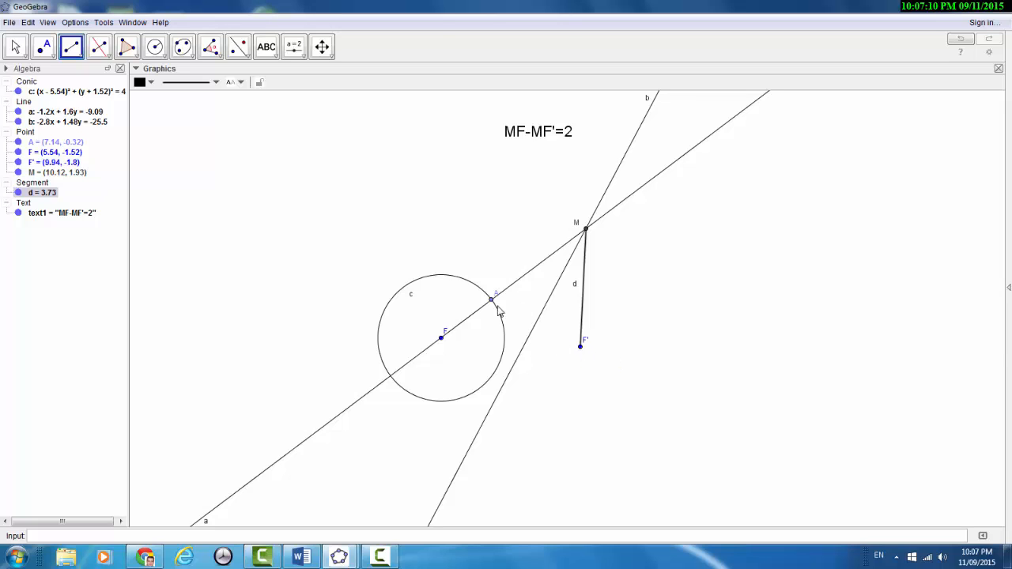
Turn on the trace of point M and move point A along the circle, ending at about (7.3, -0.6)
{"action": "left_click", "coordinate": [16, 49]}
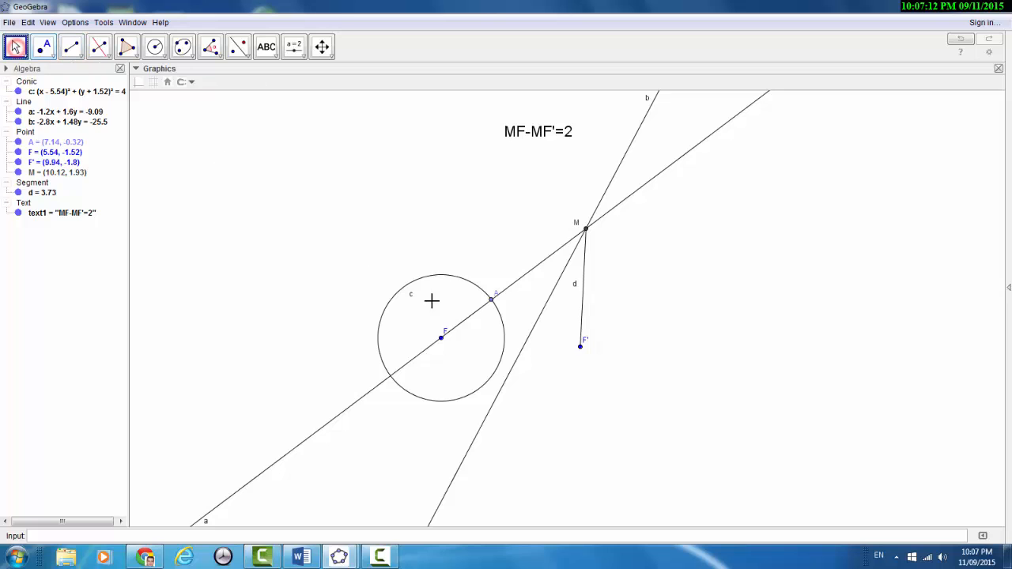
{"action": "mouse_move", "coordinate": [491, 303]}
{"action": "left_mouse_down"}
{"action": "mouse_move", "coordinate": [483, 300]}
{"action": "mouse_move", "coordinate": [502, 308]}
{"action": "mouse_move", "coordinate": [491, 298]}
{"action": "left_mouse_up"}
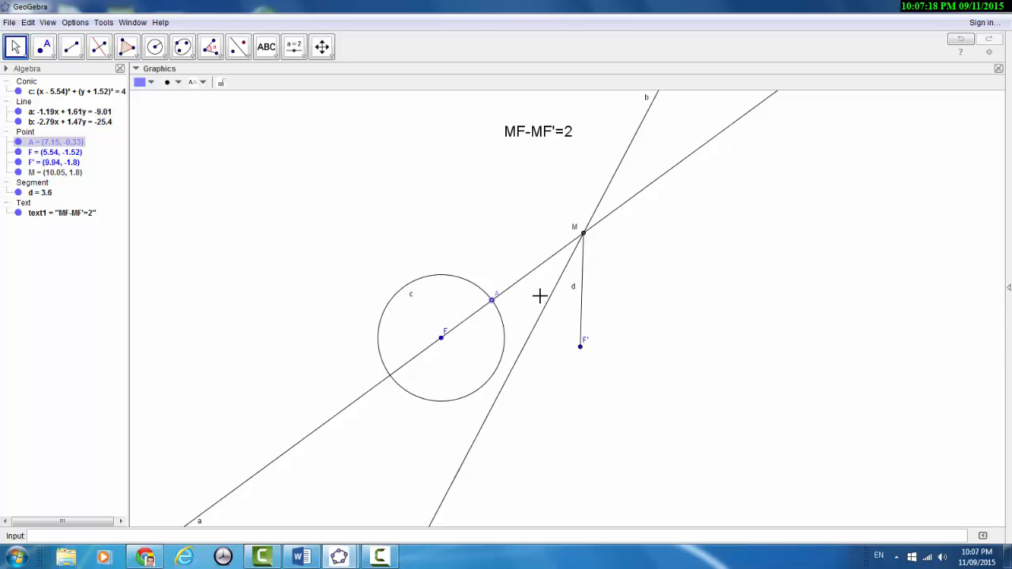
{"action": "right_click", "coordinate": [584, 237]}
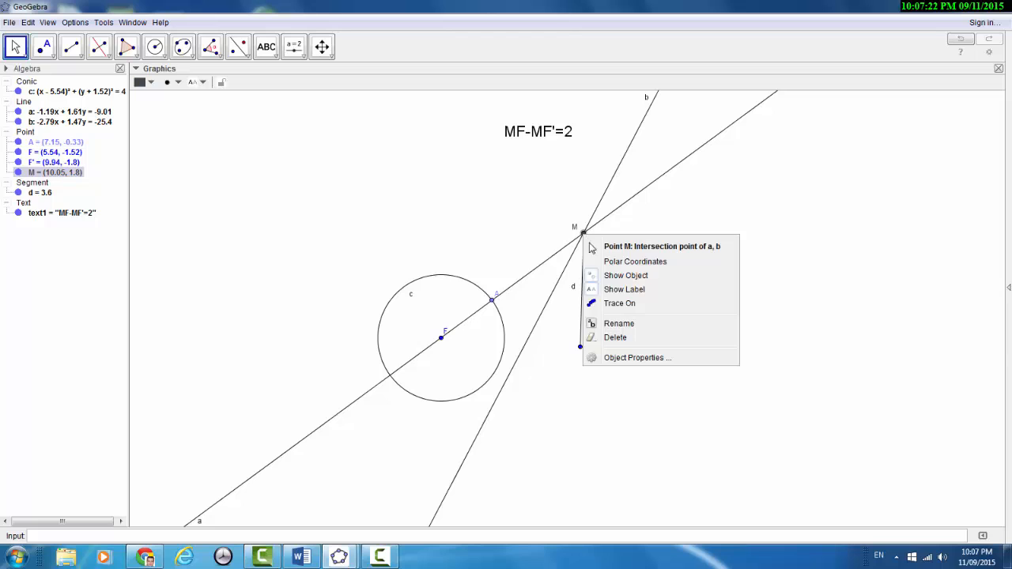
{"action": "left_click", "coordinate": [620, 304]}
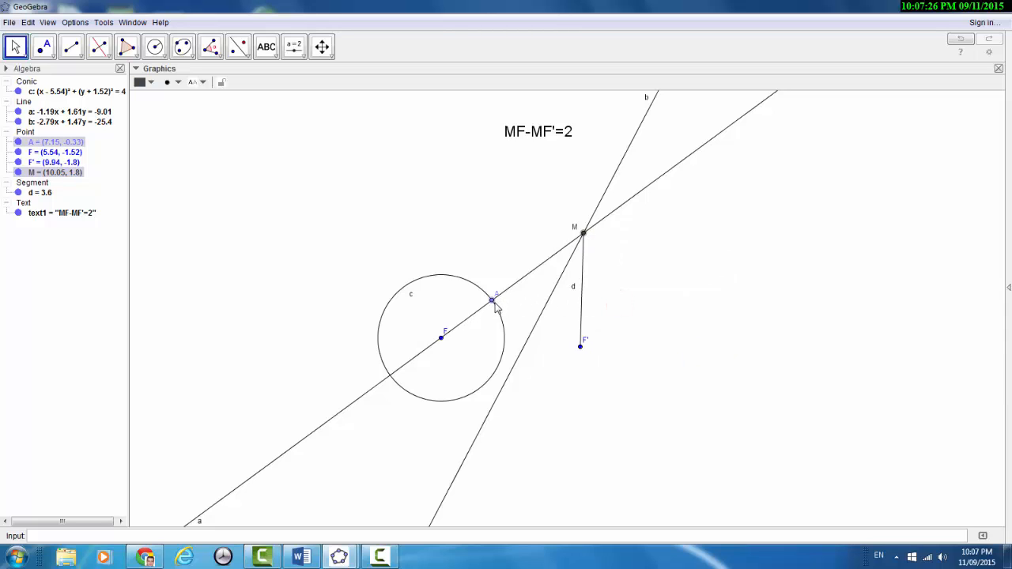
{"action": "mouse_move", "coordinate": [494, 303]}
{"action": "left_mouse_down"}
{"action": "mouse_move", "coordinate": [486, 295]}
{"action": "mouse_move", "coordinate": [515, 308]}
{"action": "mouse_move", "coordinate": [515, 324]}
{"action": "mouse_move", "coordinate": [514, 305]}
{"action": "mouse_move", "coordinate": [524, 366]}
{"action": "mouse_move", "coordinate": [479, 400]}
{"action": "mouse_move", "coordinate": [504, 383]}
{"action": "mouse_move", "coordinate": [511, 351]}
{"action": "mouse_move", "coordinate": [478, 292]}
{"action": "mouse_move", "coordinate": [522, 311]}
{"action": "mouse_move", "coordinate": [529, 339]}
{"action": "mouse_move", "coordinate": [514, 317]}
{"action": "mouse_move", "coordinate": [494, 312]}
{"action": "left_mouse_up"}
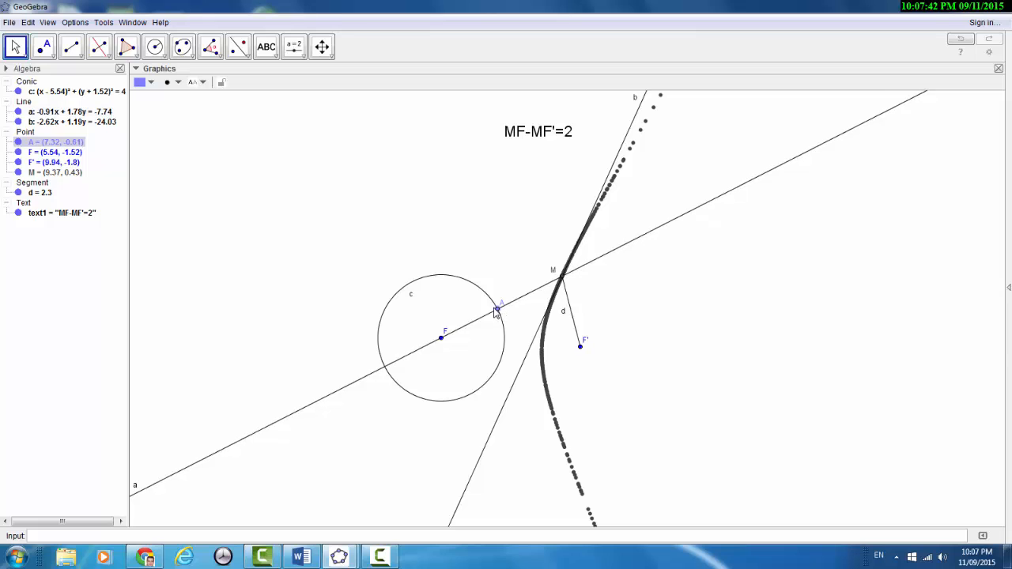
Animate point A around the circle so M traces its path, and stop the animation
{"action": "right_click", "coordinate": [501, 314]}
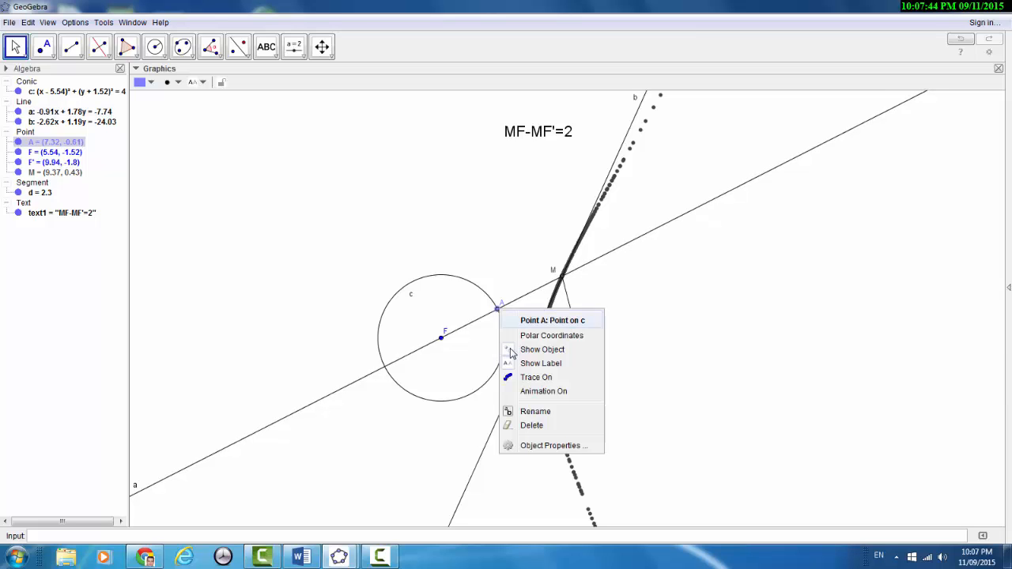
{"action": "left_click", "coordinate": [524, 392]}
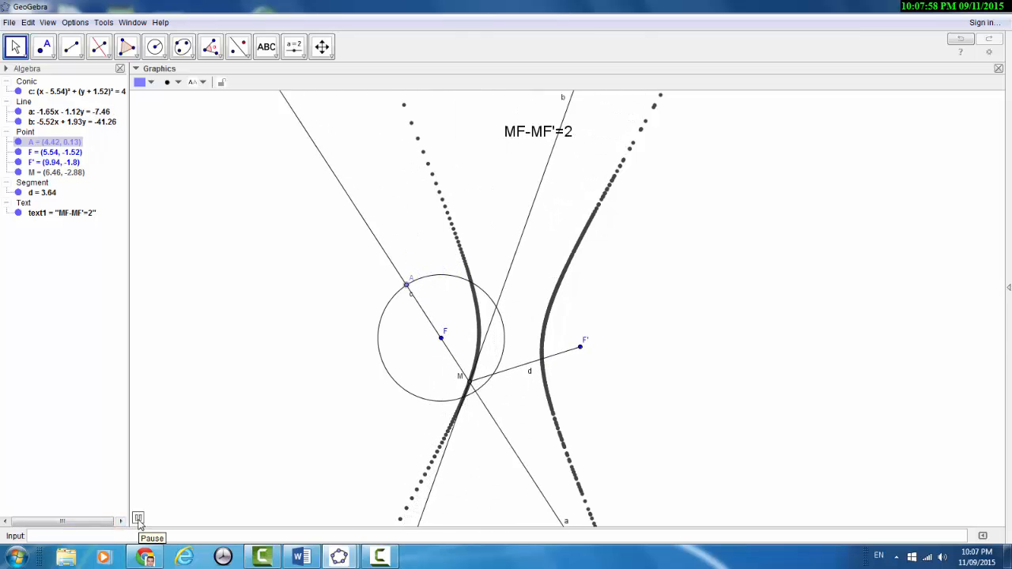
{"action": "right_click", "coordinate": [35, 142]}
{"action": "left_click", "coordinate": [61, 233]}
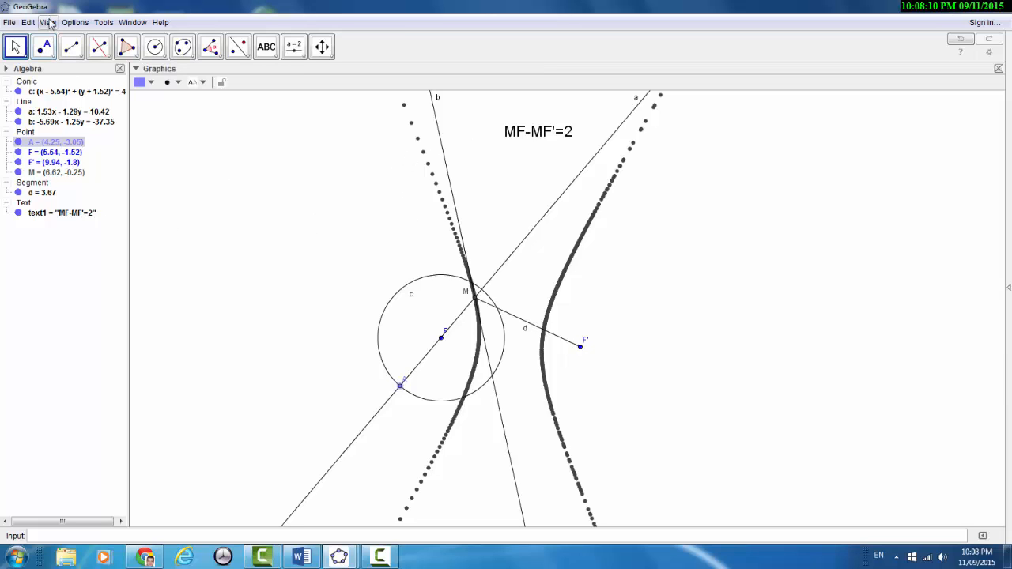
Clear the trace by refreshing the views, and move point A around the circle to about (7.1, -0.2) to retrace M's path
{"action": "left_click", "coordinate": [48, 22]}
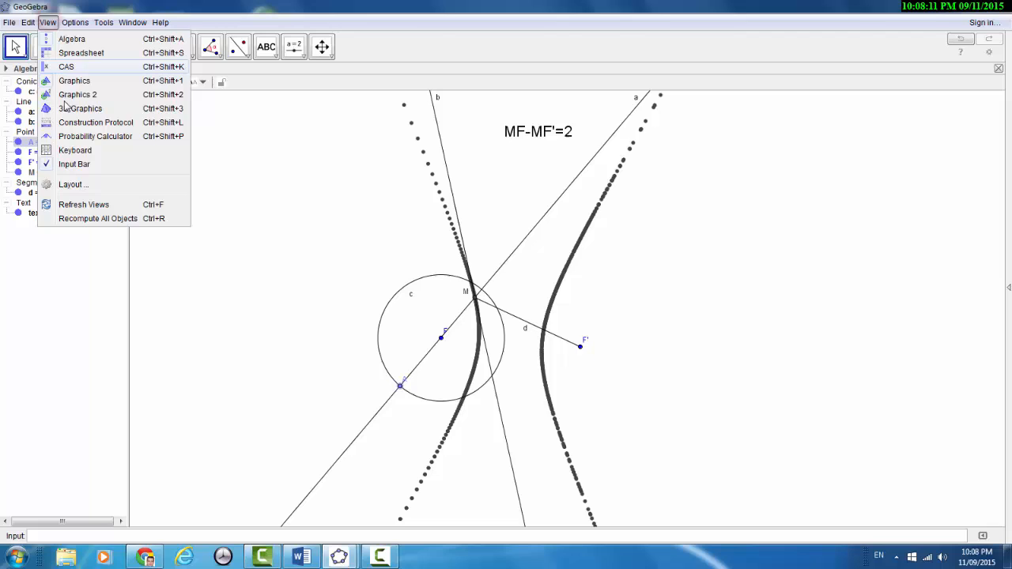
{"action": "left_click", "coordinate": [101, 208]}
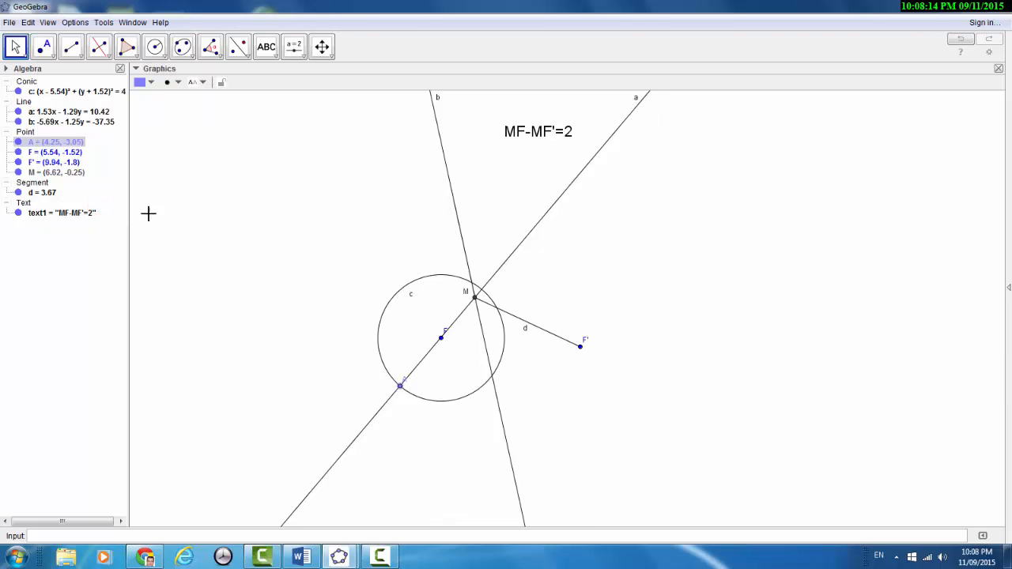
{"action": "left_click", "coordinate": [21, 47]}
{"action": "left_click", "coordinate": [19, 46]}
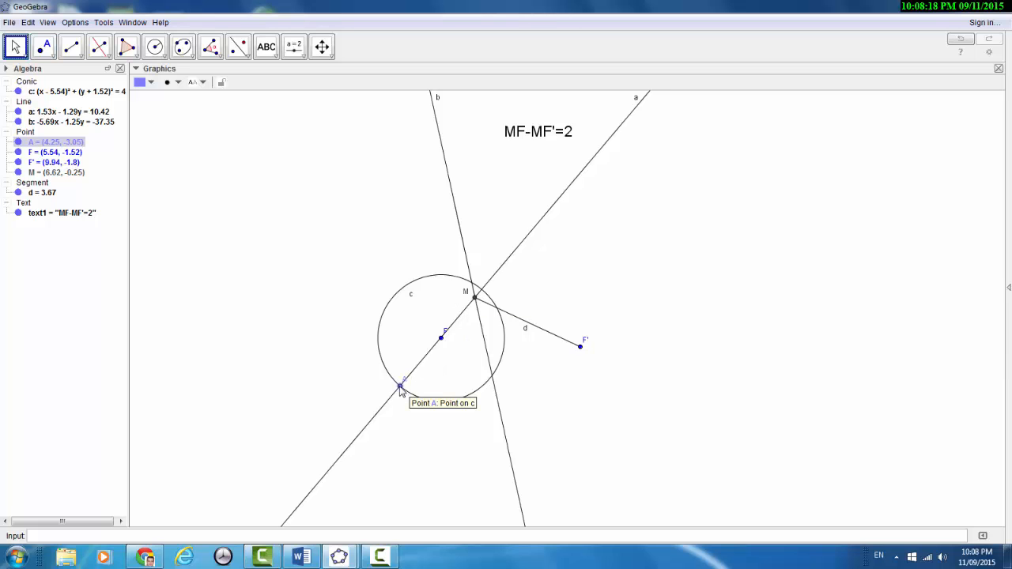
{"action": "mouse_move", "coordinate": [401, 389]}
{"action": "left_mouse_down"}
{"action": "mouse_move", "coordinate": [381, 386]}
{"action": "mouse_move", "coordinate": [354, 345]}
{"action": "mouse_move", "coordinate": [385, 257]}
{"action": "mouse_move", "coordinate": [479, 272]}
{"action": "mouse_move", "coordinate": [411, 253]}
{"action": "mouse_move", "coordinate": [362, 272]}
{"action": "mouse_move", "coordinate": [350, 332]}
{"action": "mouse_move", "coordinate": [361, 374]}
{"action": "mouse_move", "coordinate": [387, 413]}
{"action": "mouse_move", "coordinate": [430, 424]}
{"action": "mouse_move", "coordinate": [479, 381]}
{"action": "mouse_move", "coordinate": [489, 360]}
{"action": "mouse_move", "coordinate": [484, 291]}
{"action": "mouse_move", "coordinate": [493, 308]}
{"action": "mouse_move", "coordinate": [490, 297]}
{"action": "left_mouse_up"}
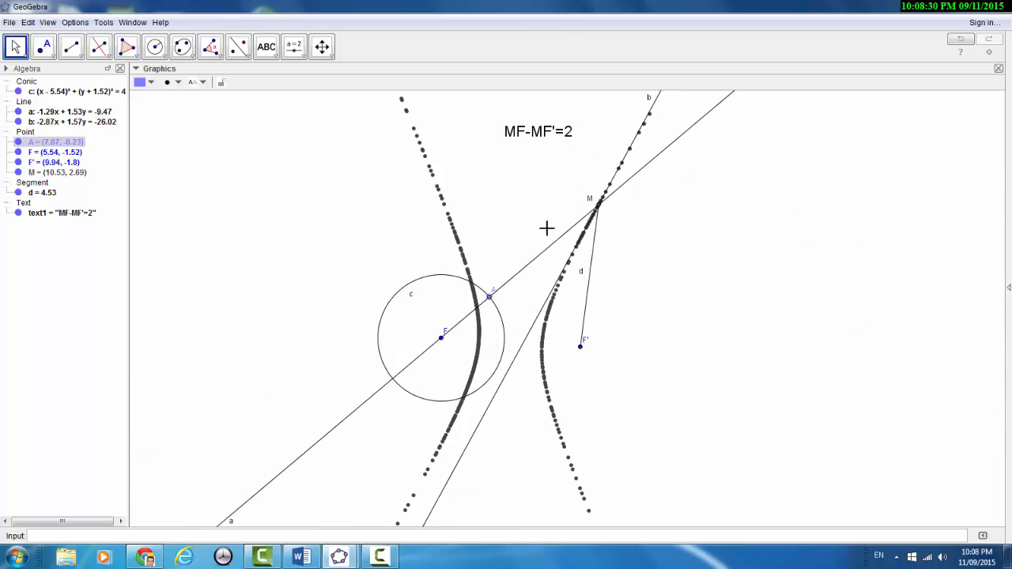
Turn off the trace of point M and refresh the views to clear the traced points
{"action": "right_click", "coordinate": [598, 210]}
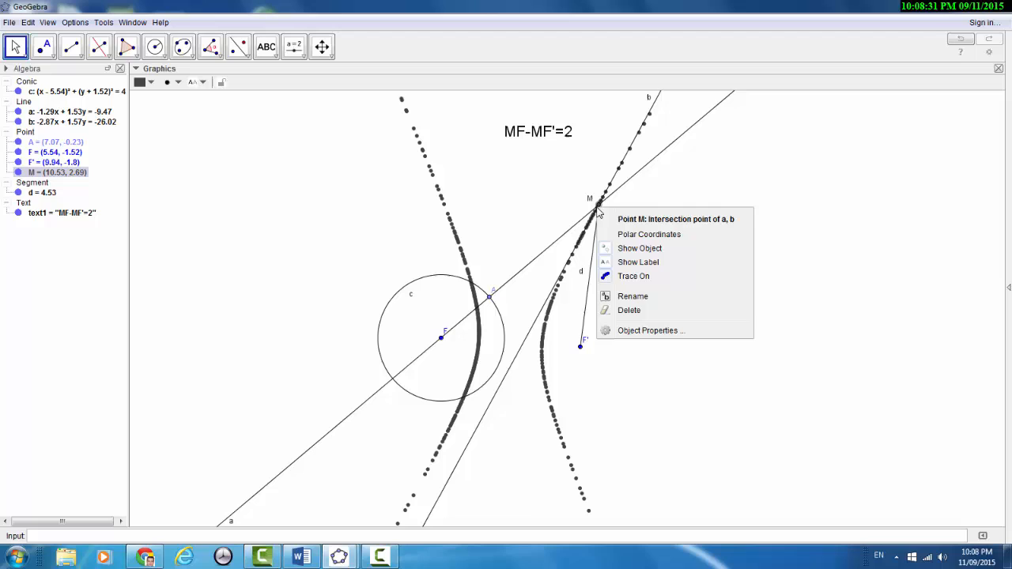
{"action": "left_click", "coordinate": [621, 275]}
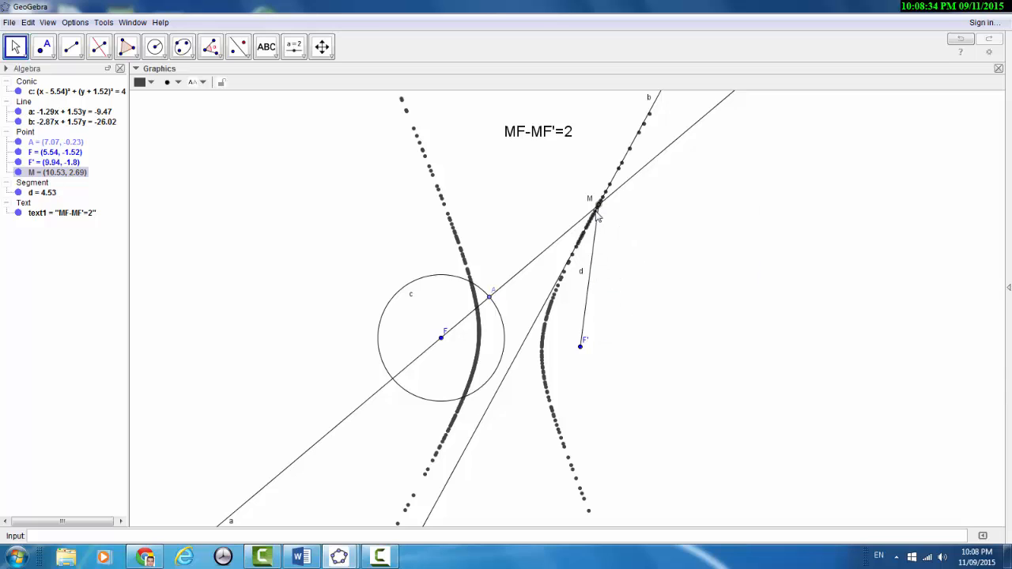
{"action": "right_click", "coordinate": [599, 207]}
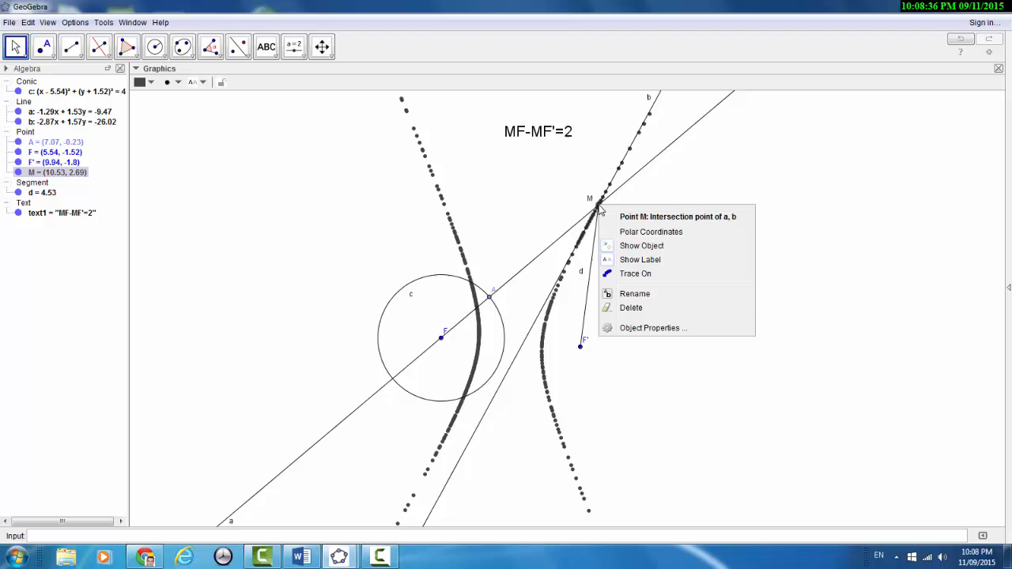
{"action": "left_click", "coordinate": [622, 275]}
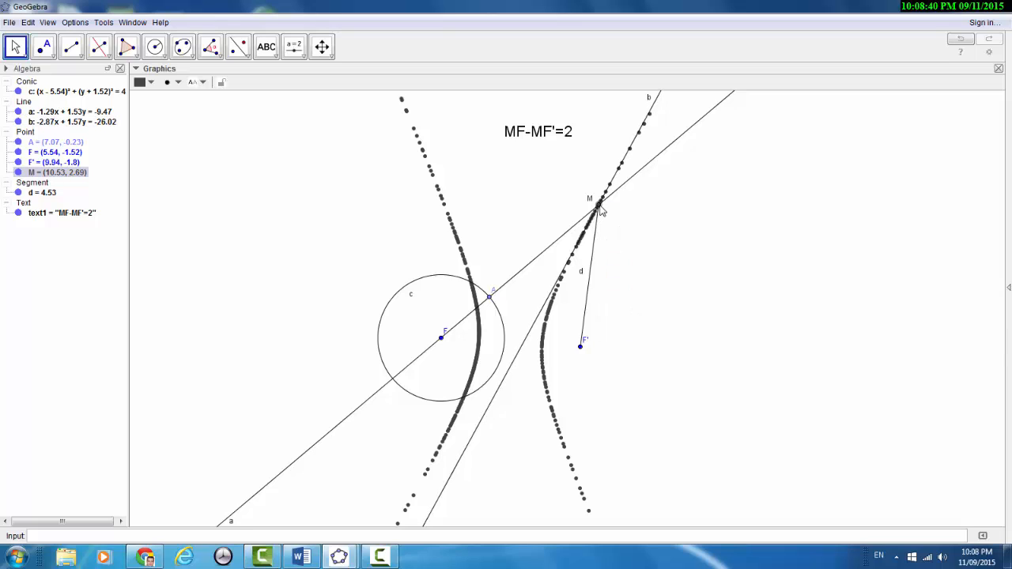
{"action": "right_click", "coordinate": [600, 208]}
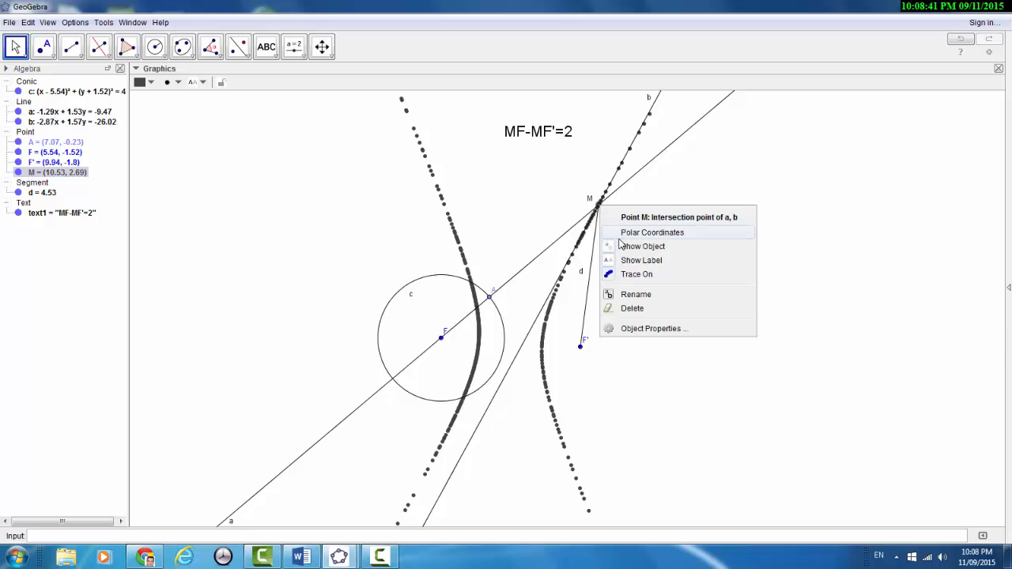
{"action": "left_click", "coordinate": [634, 277]}
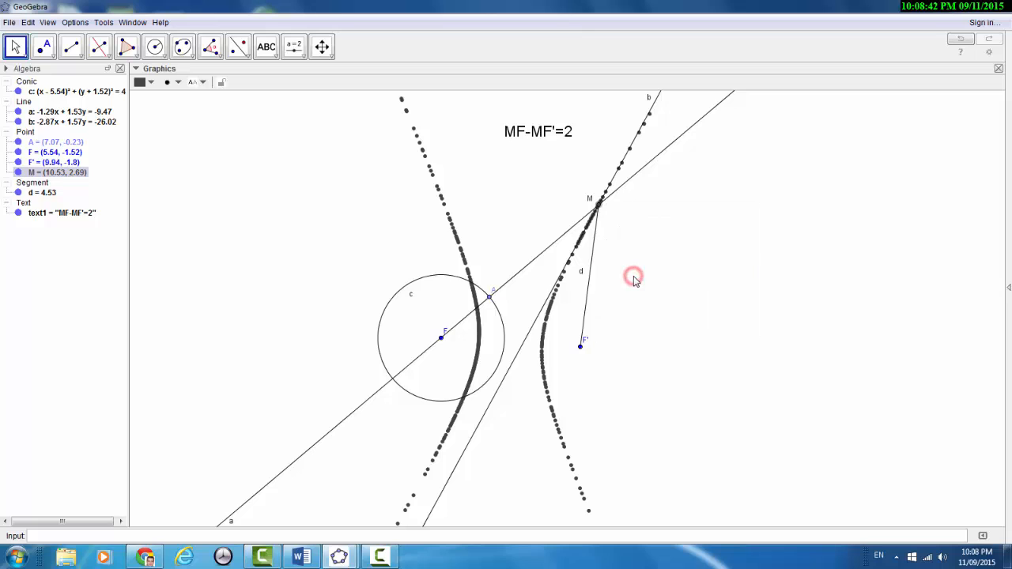
{"action": "left_click", "coordinate": [49, 24]}
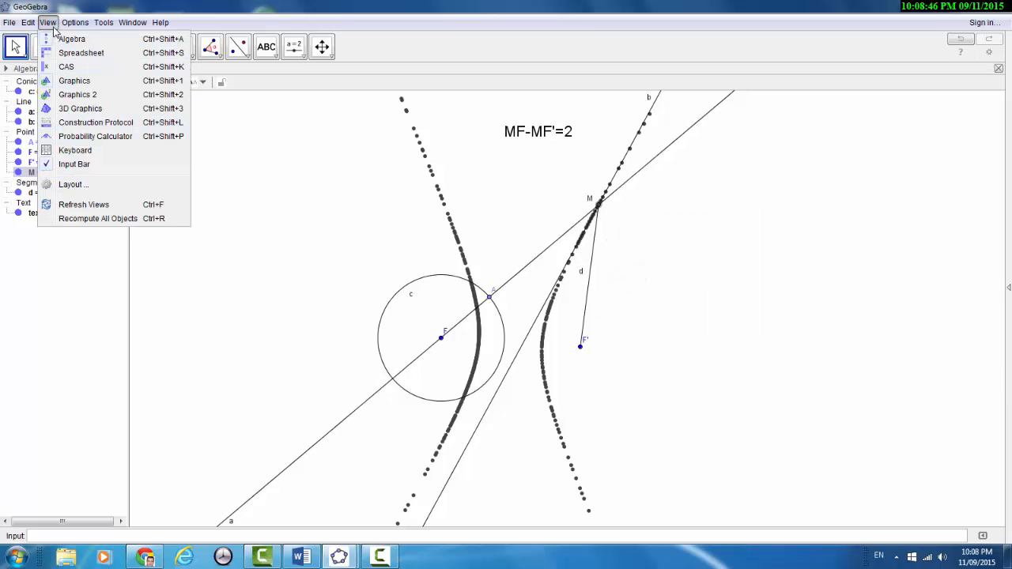
{"action": "left_click", "coordinate": [96, 207]}
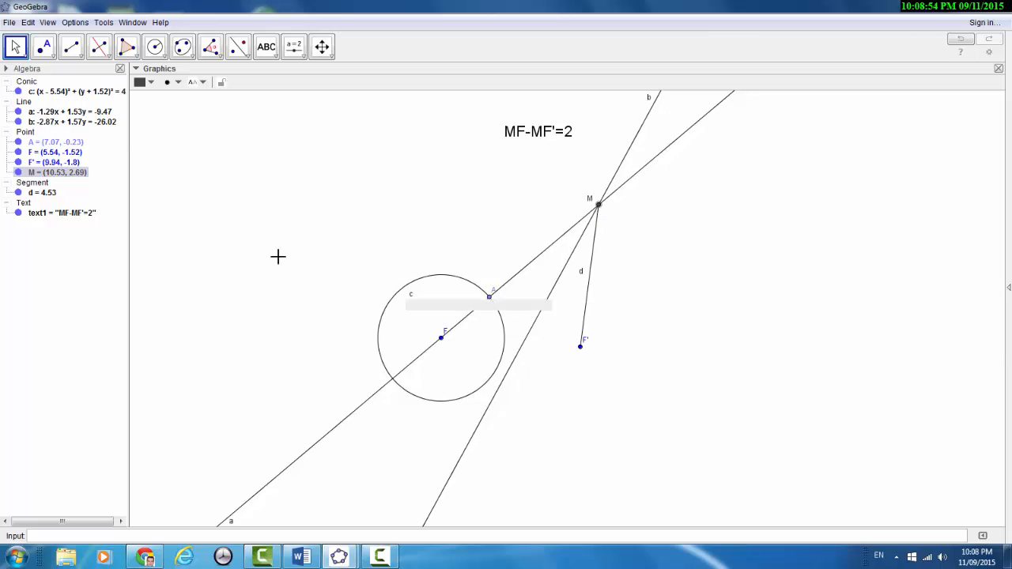
Create the locus of point M as point A moves on the circle
{"action": "left_click", "coordinate": [104, 57]}
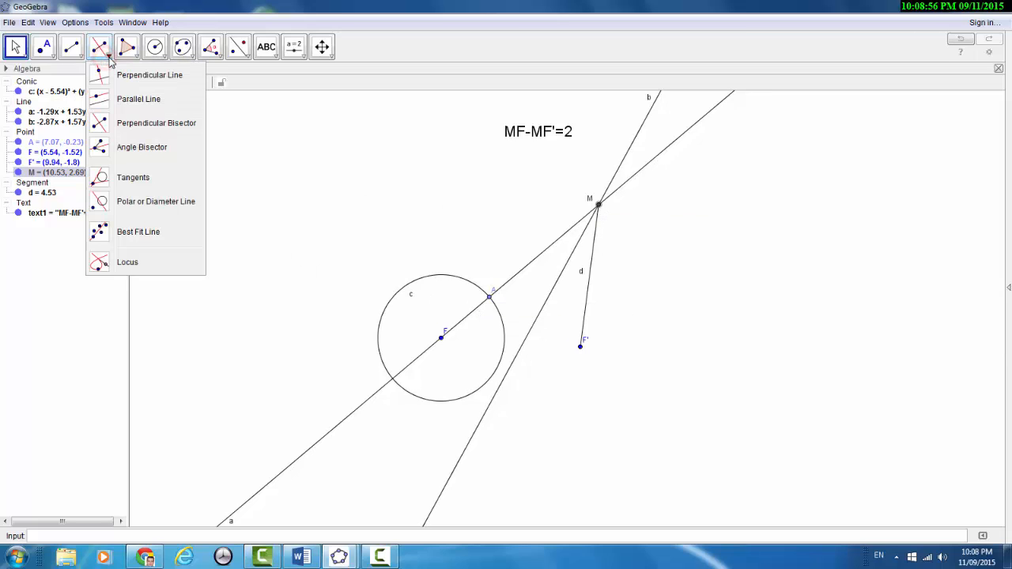
{"action": "left_click", "coordinate": [107, 269]}
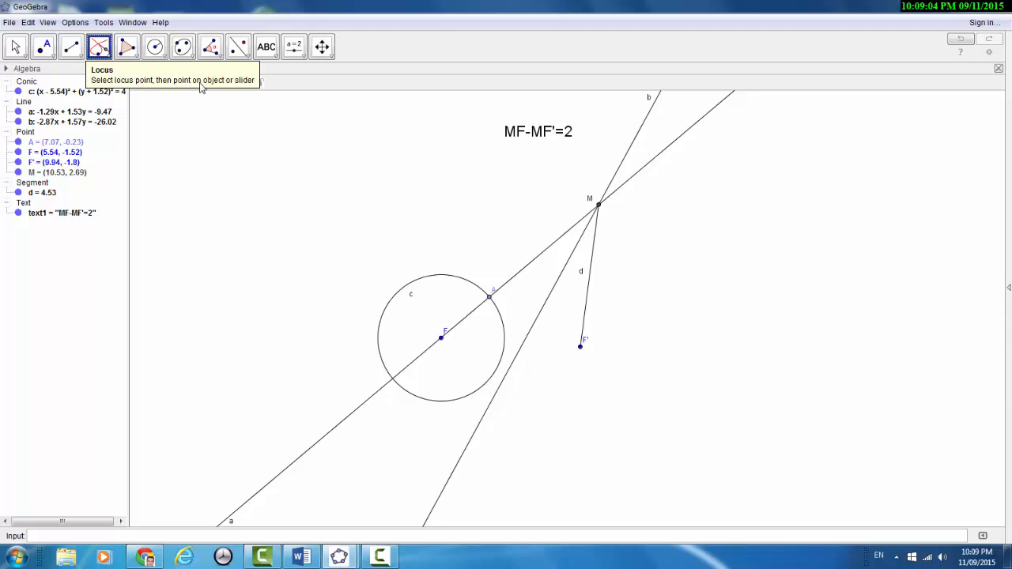
{"action": "left_click", "coordinate": [604, 205]}
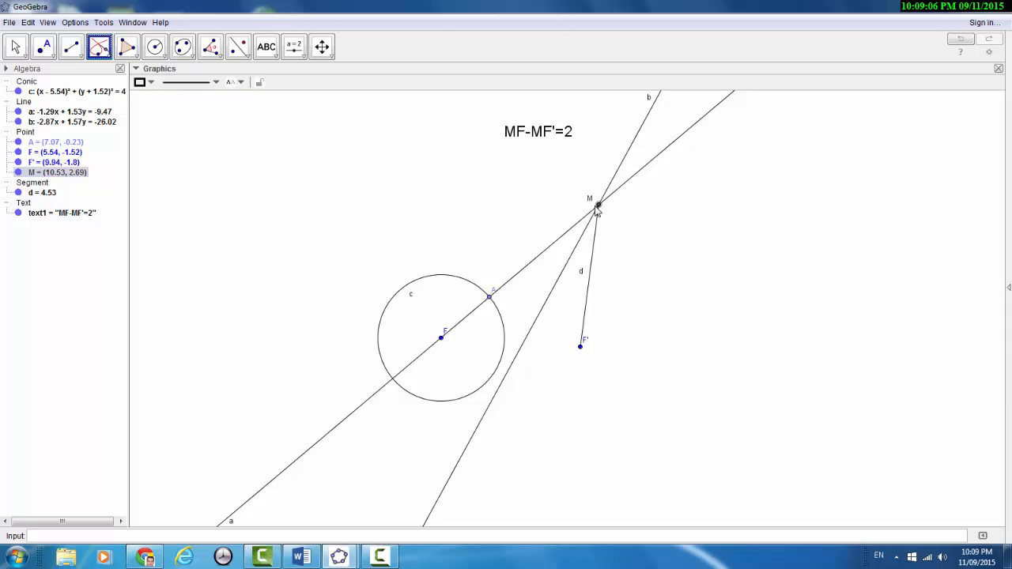
{"action": "left_click", "coordinate": [489, 299]}
{"action": "left_click", "coordinate": [490, 299]}
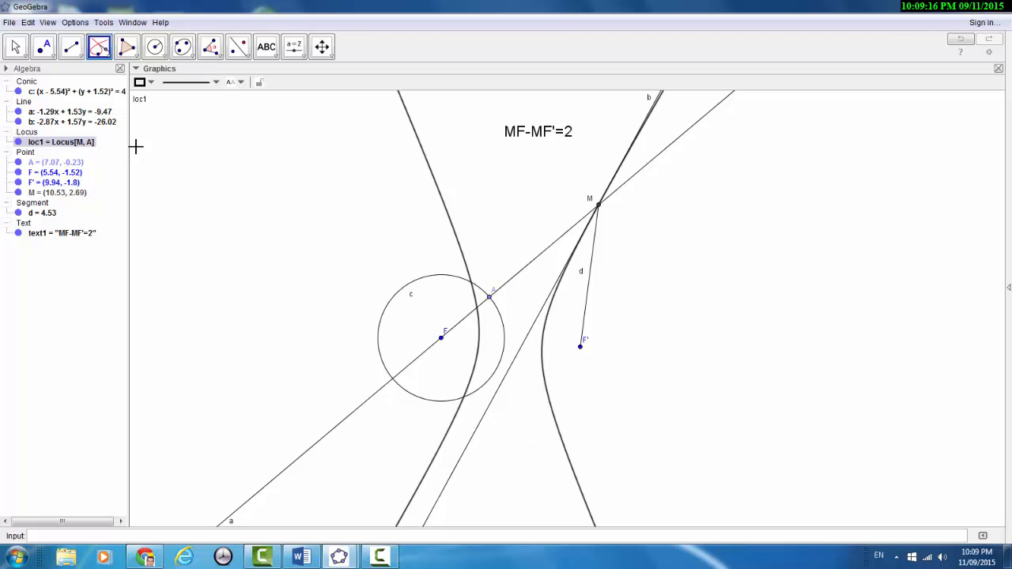
Construct the hyperbola with foci F and F' passing through point M, and widen the algebra list enough to read its full equation
{"action": "left_click", "coordinate": [183, 49]}
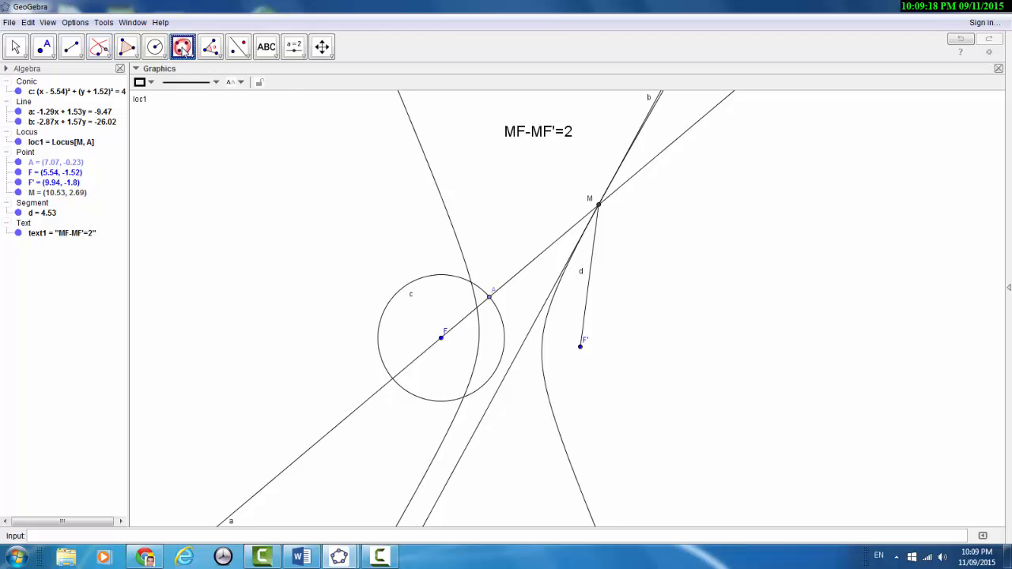
{"action": "left_click", "coordinate": [192, 57]}
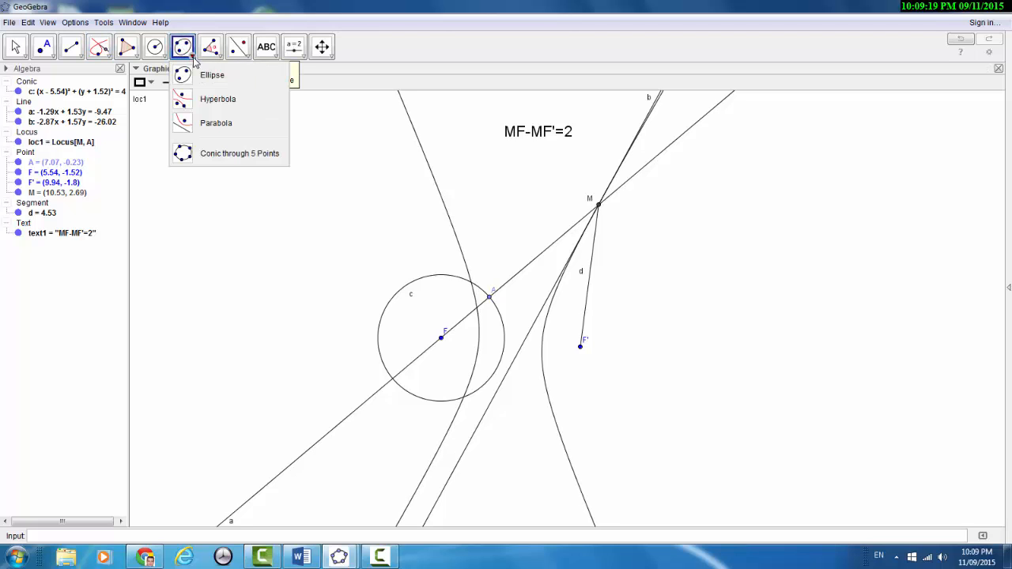
{"action": "left_click", "coordinate": [203, 102]}
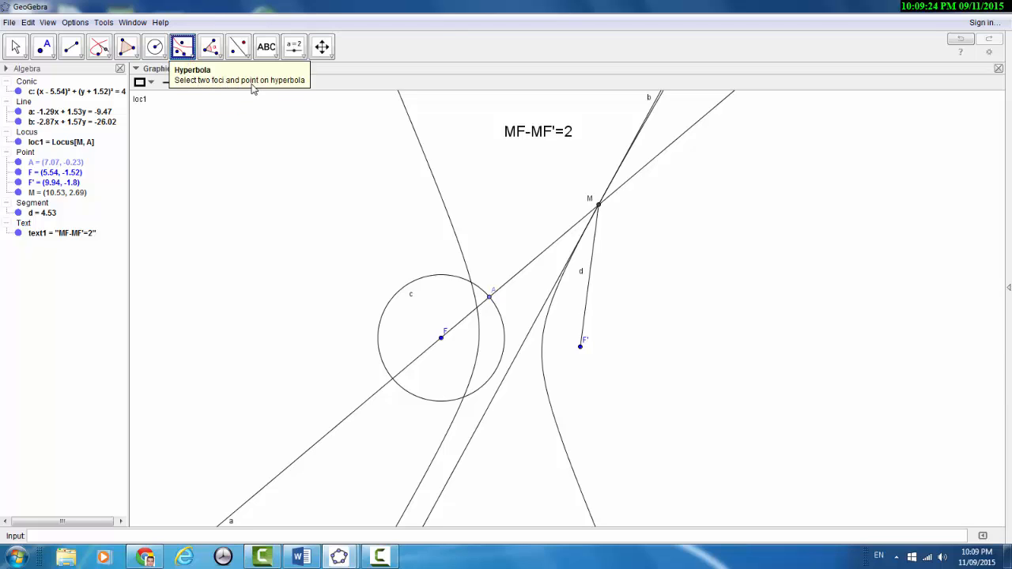
{"action": "left_click", "coordinate": [441, 337]}
{"action": "left_click", "coordinate": [581, 348]}
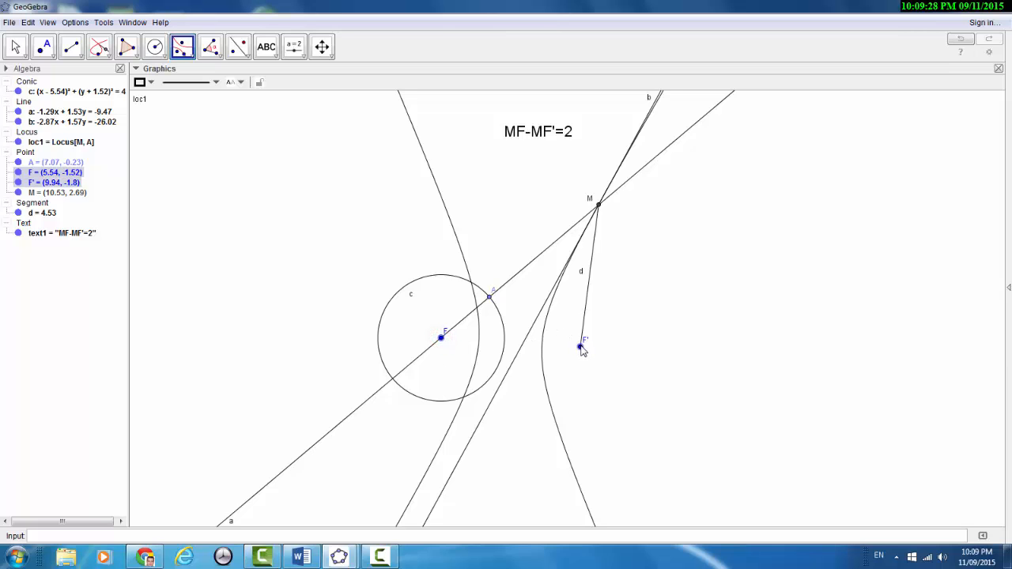
{"action": "left_click", "coordinate": [596, 206]}
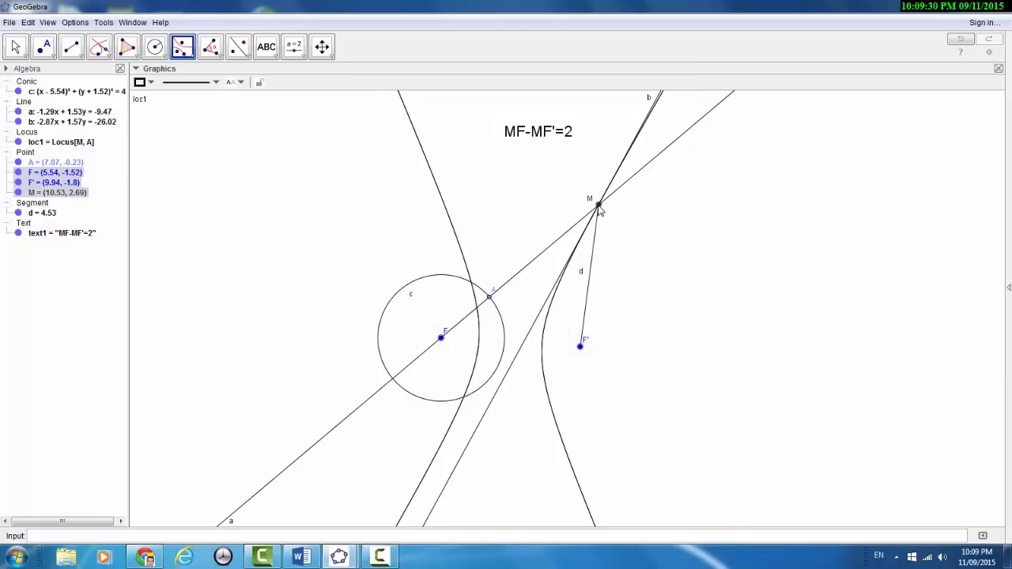
{"action": "left_click", "coordinate": [599, 206]}
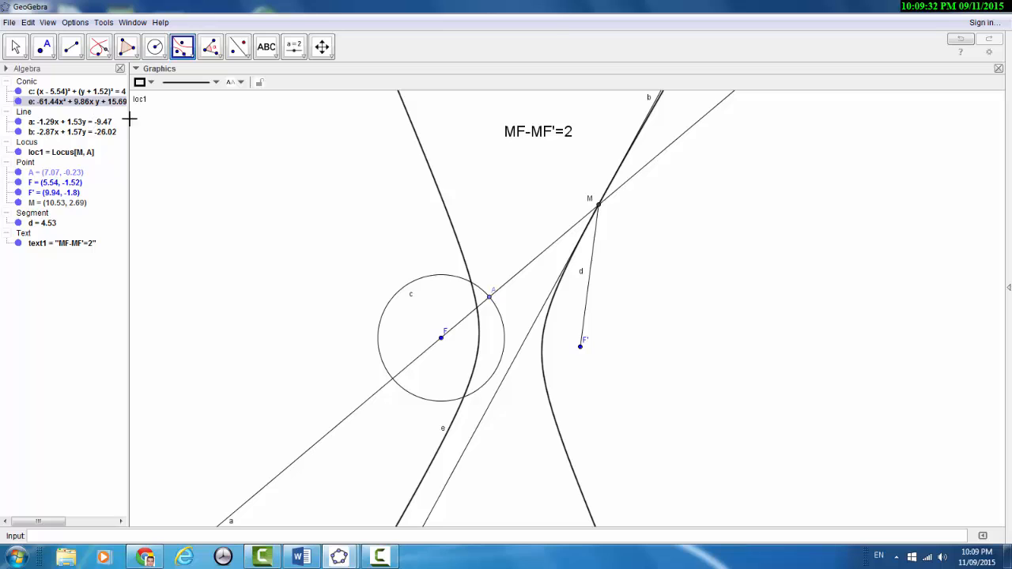
{"action": "left_click_drag", "start_coordinate": [145, 133], "coordinate": [243, 130]}
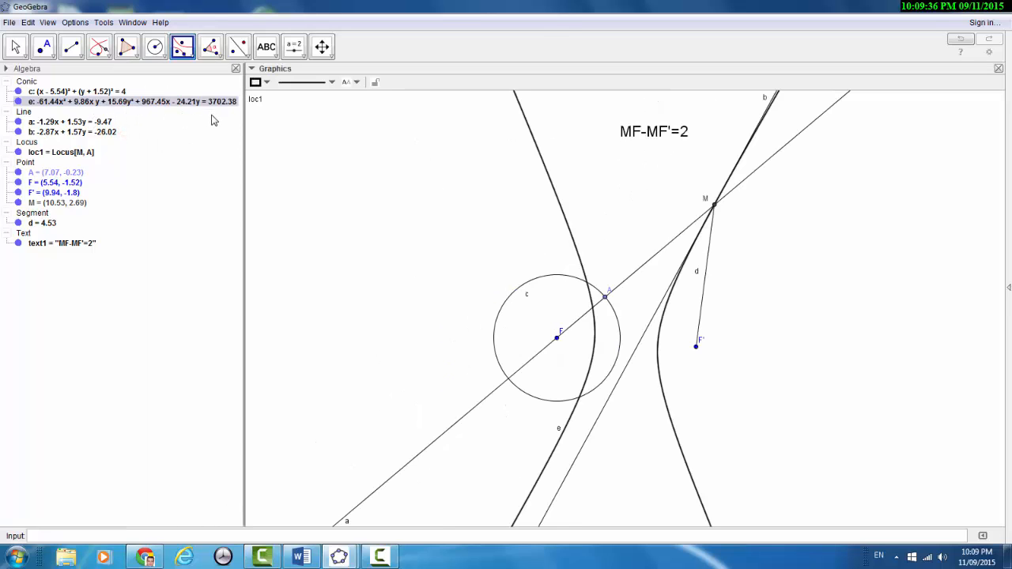